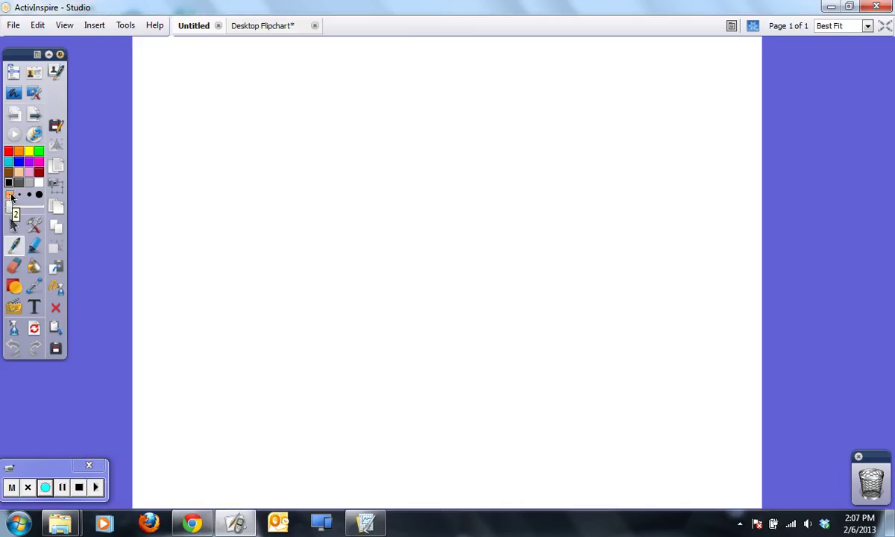
Step: Handwrite GPE = mgh with KE = ½mV² beneath it
{"action": "mouse_move", "coordinate": [192, 56]}
{"action": "left_mouse_down"}
{"action": "mouse_move", "coordinate": [182, 86]}
{"action": "mouse_move", "coordinate": [216, 70]}
{"action": "mouse_move", "coordinate": [224, 83]}
{"action": "mouse_move", "coordinate": [232, 64]}
{"action": "mouse_move", "coordinate": [225, 87]}
{"action": "mouse_move", "coordinate": [301, 78]}
{"action": "mouse_move", "coordinate": [285, 101]}
{"action": "left_mouse_up"}
{"action": "left_click_drag", "start_coordinate": [303, 52], "coordinate": [316, 88]}
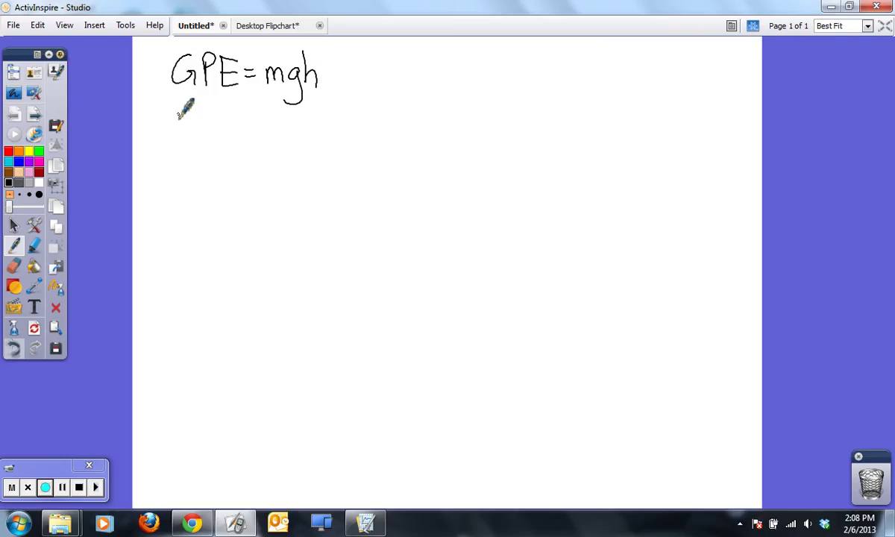
{"action": "mouse_move", "coordinate": [178, 117]}
{"action": "left_mouse_down"}
{"action": "mouse_move", "coordinate": [179, 151]}
{"action": "mouse_move", "coordinate": [187, 118]}
{"action": "mouse_move", "coordinate": [188, 141]}
{"action": "mouse_move", "coordinate": [203, 123]}
{"action": "mouse_move", "coordinate": [218, 124]}
{"action": "mouse_move", "coordinate": [204, 149]}
{"action": "mouse_move", "coordinate": [238, 139]}
{"action": "mouse_move", "coordinate": [254, 117]}
{"action": "mouse_move", "coordinate": [253, 139]}
{"action": "mouse_move", "coordinate": [271, 150]}
{"action": "mouse_move", "coordinate": [297, 146]}
{"action": "mouse_move", "coordinate": [302, 124]}
{"action": "mouse_move", "coordinate": [314, 148]}
{"action": "mouse_move", "coordinate": [340, 128]}
{"action": "left_mouse_up"}
Step: Write mgh = ½mV² and cross out the m on both sides in blue
{"action": "mouse_move", "coordinate": [404, 69]}
{"action": "left_mouse_down"}
{"action": "mouse_move", "coordinate": [417, 91]}
{"action": "mouse_move", "coordinate": [441, 76]}
{"action": "mouse_move", "coordinate": [434, 102]}
{"action": "mouse_move", "coordinate": [448, 60]}
{"action": "mouse_move", "coordinate": [452, 87]}
{"action": "mouse_move", "coordinate": [465, 92]}
{"action": "mouse_move", "coordinate": [493, 83]}
{"action": "mouse_move", "coordinate": [506, 54]}
{"action": "mouse_move", "coordinate": [506, 88]}
{"action": "mouse_move", "coordinate": [518, 101]}
{"action": "mouse_move", "coordinate": [529, 78]}
{"action": "mouse_move", "coordinate": [533, 88]}
{"action": "mouse_move", "coordinate": [569, 82]}
{"action": "mouse_move", "coordinate": [602, 68]}
{"action": "left_mouse_up"}
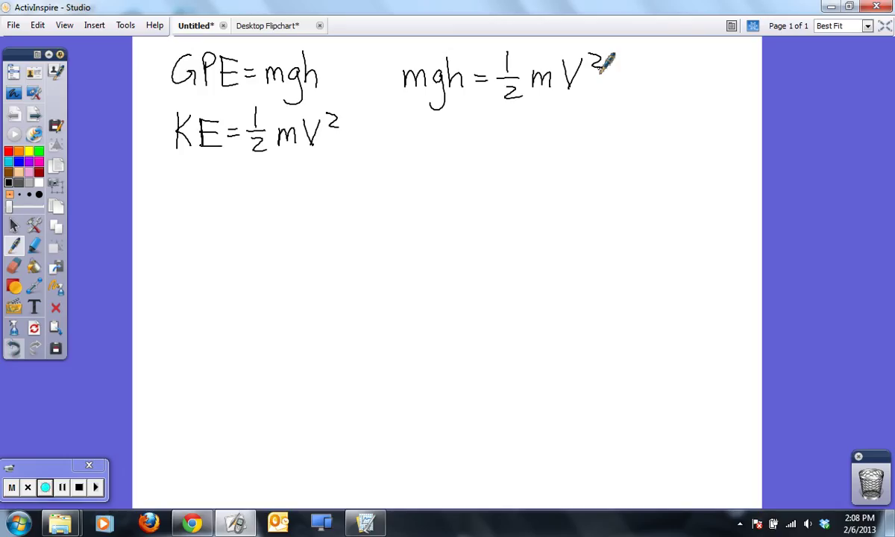
{"action": "left_click", "coordinate": [19, 161]}
{"action": "mouse_move", "coordinate": [403, 68]}
{"action": "left_mouse_down"}
{"action": "mouse_move", "coordinate": [427, 91]}
{"action": "mouse_move", "coordinate": [402, 95]}
{"action": "left_mouse_up"}
{"action": "mouse_move", "coordinate": [527, 66]}
{"action": "left_mouse_down"}
{"action": "mouse_move", "coordinate": [550, 93]}
{"action": "mouse_move", "coordinate": [532, 96]}
{"action": "left_mouse_up"}
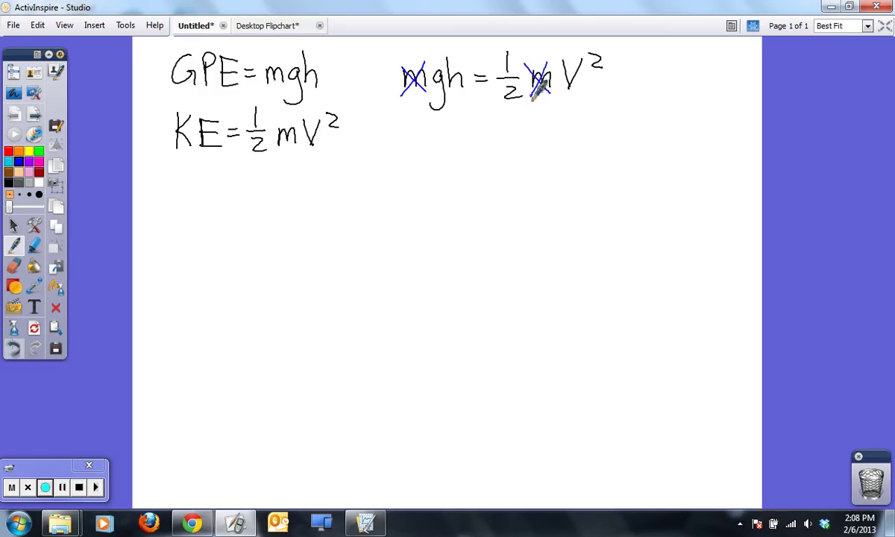
{"action": "left_click", "coordinate": [9, 182]}
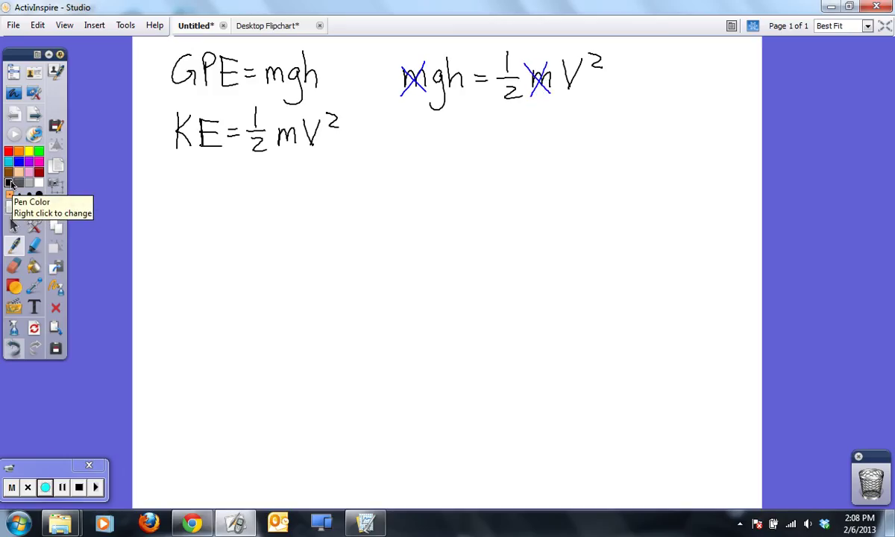
Step: Write V² = 2gh below the cancelled equation in black
{"action": "mouse_move", "coordinate": [414, 136]}
{"action": "left_mouse_down"}
{"action": "mouse_move", "coordinate": [428, 164]}
{"action": "mouse_move", "coordinate": [436, 140]}
{"action": "mouse_move", "coordinate": [431, 163]}
{"action": "mouse_move", "coordinate": [450, 133]}
{"action": "mouse_move", "coordinate": [470, 143]}
{"action": "left_mouse_up"}
{"action": "mouse_move", "coordinate": [455, 154]}
{"action": "left_mouse_down"}
{"action": "mouse_move", "coordinate": [494, 147]}
{"action": "mouse_move", "coordinate": [500, 158]}
{"action": "left_mouse_up"}
{"action": "left_click_drag", "start_coordinate": [514, 144], "coordinate": [501, 175]}
{"action": "left_click_drag", "start_coordinate": [522, 125], "coordinate": [535, 155]}
Step: Write V = √2gh and begin a new V = line for the numbers
{"action": "mouse_move", "coordinate": [412, 190]}
{"action": "left_mouse_down"}
{"action": "mouse_move", "coordinate": [424, 216]}
{"action": "mouse_move", "coordinate": [434, 191]}
{"action": "mouse_move", "coordinate": [451, 197]}
{"action": "left_mouse_up"}
{"action": "left_click_drag", "start_coordinate": [438, 207], "coordinate": [452, 206]}
{"action": "mouse_move", "coordinate": [460, 218]}
{"action": "left_mouse_down"}
{"action": "mouse_move", "coordinate": [463, 233]}
{"action": "mouse_move", "coordinate": [483, 187]}
{"action": "mouse_move", "coordinate": [574, 193]}
{"action": "mouse_move", "coordinate": [489, 204]}
{"action": "mouse_move", "coordinate": [494, 221]}
{"action": "left_mouse_up"}
{"action": "left_click_drag", "start_coordinate": [511, 214], "coordinate": [501, 236]}
{"action": "left_click_drag", "start_coordinate": [522, 195], "coordinate": [537, 224]}
{"action": "mouse_move", "coordinate": [410, 271]}
{"action": "left_mouse_down"}
{"action": "mouse_move", "coordinate": [425, 297]}
{"action": "mouse_move", "coordinate": [448, 290]}
{"action": "left_mouse_up"}
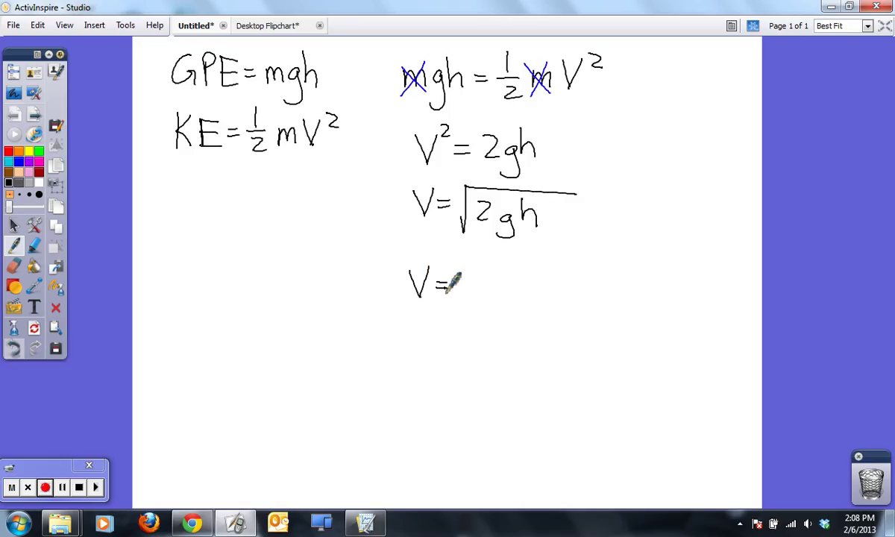
Step: Sketch the ramp triangle with the ball on top and a blue 50cm height label
{"action": "left_click_drag", "start_coordinate": [170, 298], "coordinate": [358, 296]}
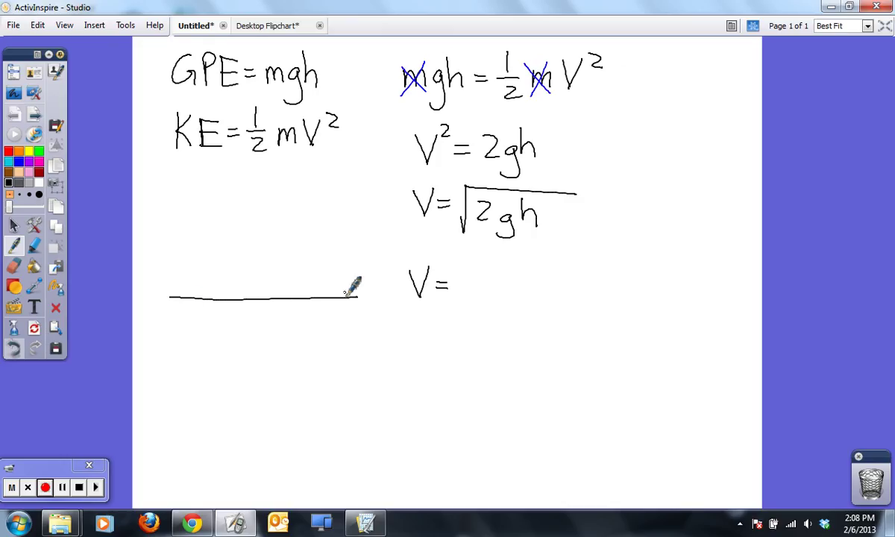
{"action": "mouse_move", "coordinate": [172, 297]}
{"action": "left_mouse_down"}
{"action": "mouse_move", "coordinate": [338, 240]}
{"action": "mouse_move", "coordinate": [340, 297]}
{"action": "left_mouse_up"}
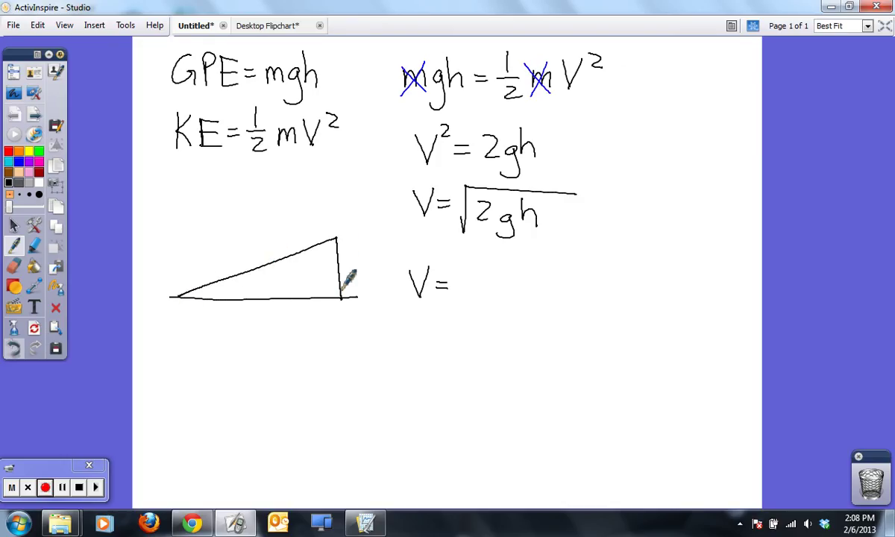
{"action": "mouse_move", "coordinate": [328, 217]}
{"action": "left_mouse_down"}
{"action": "mouse_move", "coordinate": [325, 238]}
{"action": "mouse_move", "coordinate": [335, 222]}
{"action": "mouse_move", "coordinate": [325, 228]}
{"action": "left_mouse_up"}
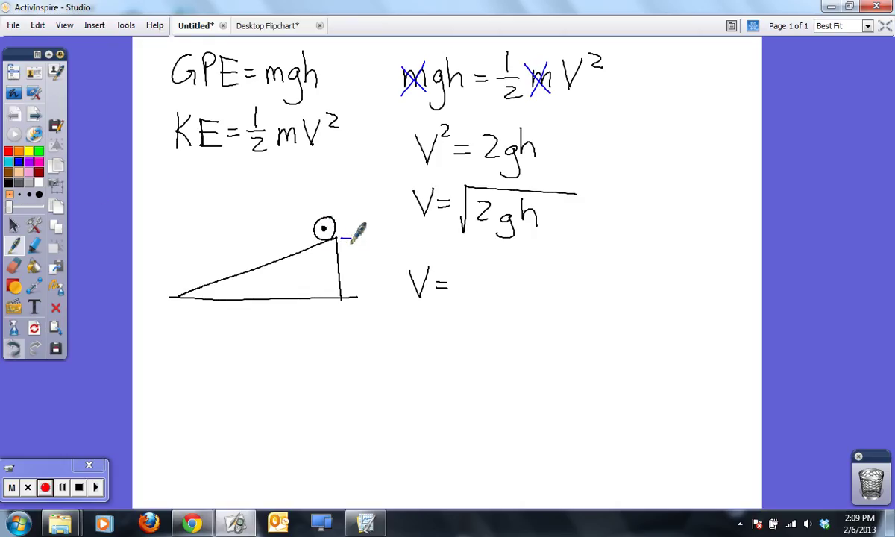
{"action": "left_click_drag", "start_coordinate": [341, 239], "coordinate": [351, 239]}
{"action": "mouse_move", "coordinate": [346, 238]}
{"action": "left_mouse_down"}
{"action": "mouse_move", "coordinate": [345, 268]}
{"action": "mouse_move", "coordinate": [371, 274]}
{"action": "mouse_move", "coordinate": [347, 295]}
{"action": "mouse_move", "coordinate": [356, 296]}
{"action": "left_mouse_up"}
{"action": "left_click_drag", "start_coordinate": [306, 317], "coordinate": [396, 332]}
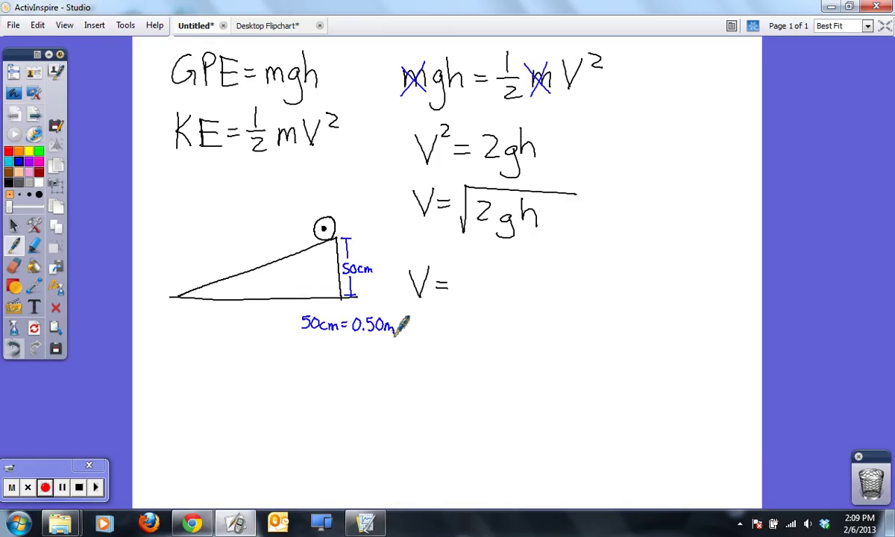
Step: In black, write V = √(2(9.8 m/s²)(0.5 m)) under a square root
{"action": "left_click", "coordinate": [9, 183]}
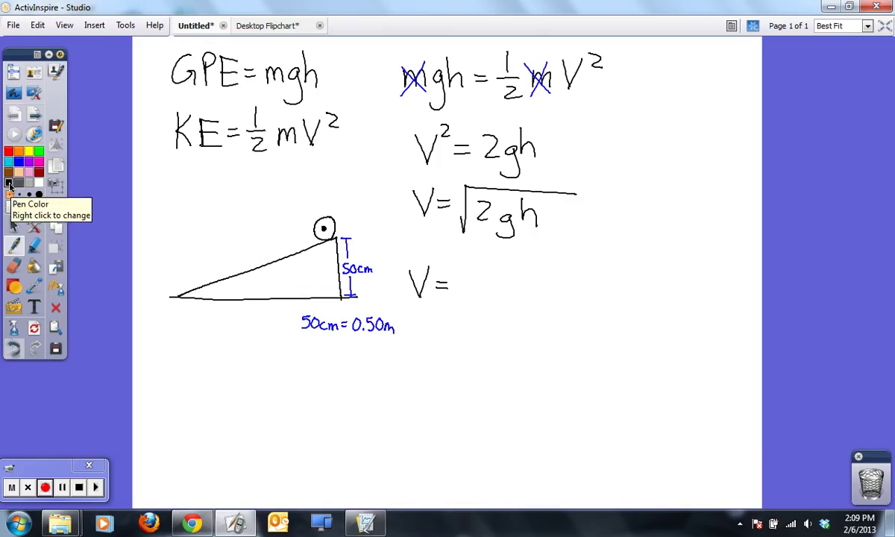
{"action": "mouse_move", "coordinate": [455, 293]}
{"action": "left_mouse_down"}
{"action": "mouse_move", "coordinate": [464, 261]}
{"action": "mouse_move", "coordinate": [579, 259]}
{"action": "mouse_move", "coordinate": [487, 284]}
{"action": "mouse_move", "coordinate": [483, 292]}
{"action": "mouse_move", "coordinate": [504, 302]}
{"action": "mouse_move", "coordinate": [525, 281]}
{"action": "mouse_move", "coordinate": [526, 295]}
{"action": "mouse_move", "coordinate": [537, 288]}
{"action": "mouse_move", "coordinate": [558, 298]}
{"action": "mouse_move", "coordinate": [571, 273]}
{"action": "mouse_move", "coordinate": [592, 296]}
{"action": "mouse_move", "coordinate": [596, 287]}
{"action": "mouse_move", "coordinate": [609, 296]}
{"action": "mouse_move", "coordinate": [619, 283]}
{"action": "mouse_move", "coordinate": [641, 294]}
{"action": "left_mouse_up"}
{"action": "left_click", "coordinate": [519, 293]}
{"action": "left_click", "coordinate": [608, 294]}
{"action": "mouse_move", "coordinate": [580, 258]}
{"action": "left_mouse_down"}
{"action": "mouse_move", "coordinate": [655, 262]}
{"action": "mouse_move", "coordinate": [643, 273]}
{"action": "mouse_move", "coordinate": [650, 302]}
{"action": "left_mouse_up"}
{"action": "mouse_move", "coordinate": [413, 343]}
{"action": "left_mouse_down"}
{"action": "mouse_move", "coordinate": [419, 358]}
{"action": "mouse_move", "coordinate": [433, 343]}
{"action": "mouse_move", "coordinate": [447, 355]}
{"action": "left_mouse_up"}
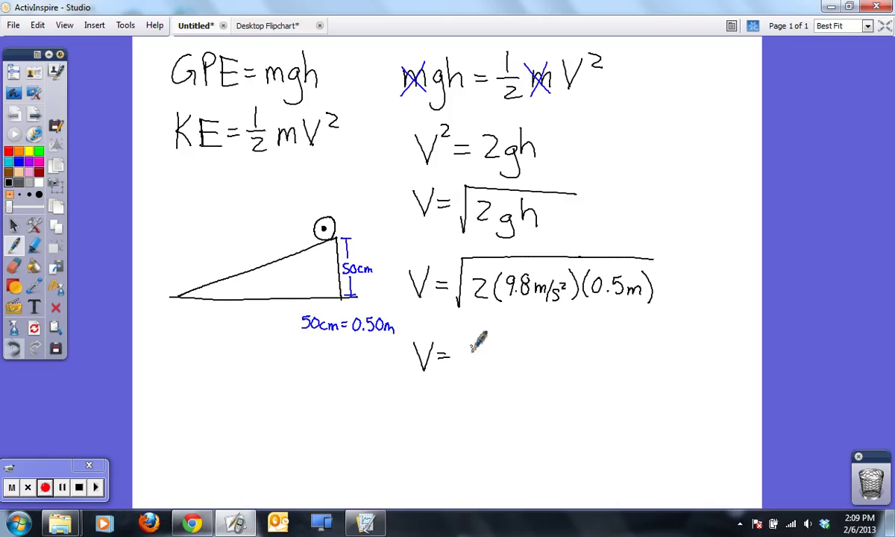
Step: Write the answer V = 3.1 m/s and draw a box around it
{"action": "mouse_move", "coordinate": [471, 342]}
{"action": "left_mouse_down"}
{"action": "mouse_move", "coordinate": [486, 364]}
{"action": "mouse_move", "coordinate": [478, 362]}
{"action": "mouse_move", "coordinate": [502, 365]}
{"action": "mouse_move", "coordinate": [528, 363]}
{"action": "left_mouse_up"}
{"action": "left_click", "coordinate": [495, 361]}
{"action": "mouse_move", "coordinate": [537, 341]}
{"action": "left_mouse_down"}
{"action": "mouse_move", "coordinate": [530, 365]}
{"action": "mouse_move", "coordinate": [546, 358]}
{"action": "left_mouse_up"}
{"action": "left_click_drag", "start_coordinate": [405, 326], "coordinate": [405, 390]}
{"action": "mouse_move", "coordinate": [405, 326]}
{"action": "left_mouse_down"}
{"action": "mouse_move", "coordinate": [561, 327]}
{"action": "mouse_move", "coordinate": [570, 389]}
{"action": "left_mouse_up"}
{"action": "left_click_drag", "start_coordinate": [405, 391], "coordinate": [570, 389]}
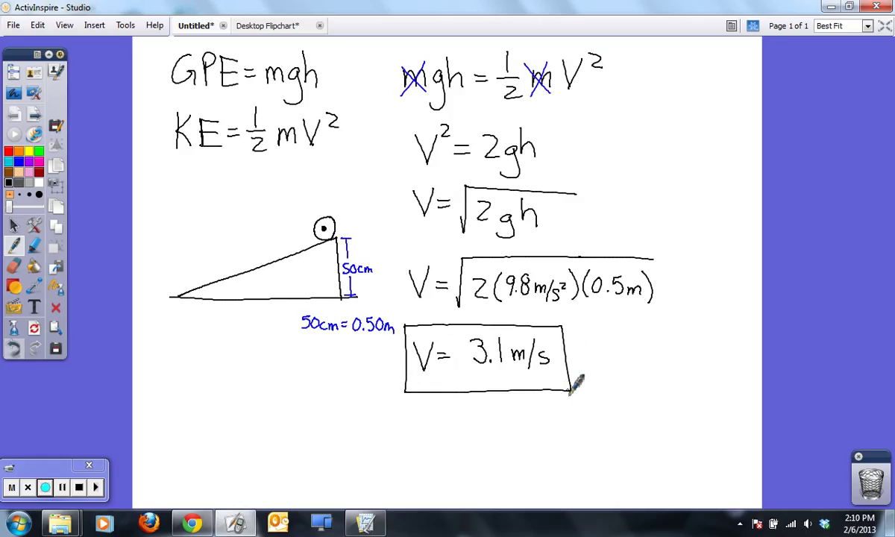
Step: Draw a red Friction arrow at the ball and an X at the ramp's bottom, then switch to Logger Pro
{"action": "left_click", "coordinate": [10, 152]}
{"action": "mouse_move", "coordinate": [323, 237]}
{"action": "left_mouse_down"}
{"action": "mouse_move", "coordinate": [346, 252]}
{"action": "mouse_move", "coordinate": [364, 196]}
{"action": "left_mouse_up"}
{"action": "left_click_drag", "start_coordinate": [355, 205], "coordinate": [410, 188]}
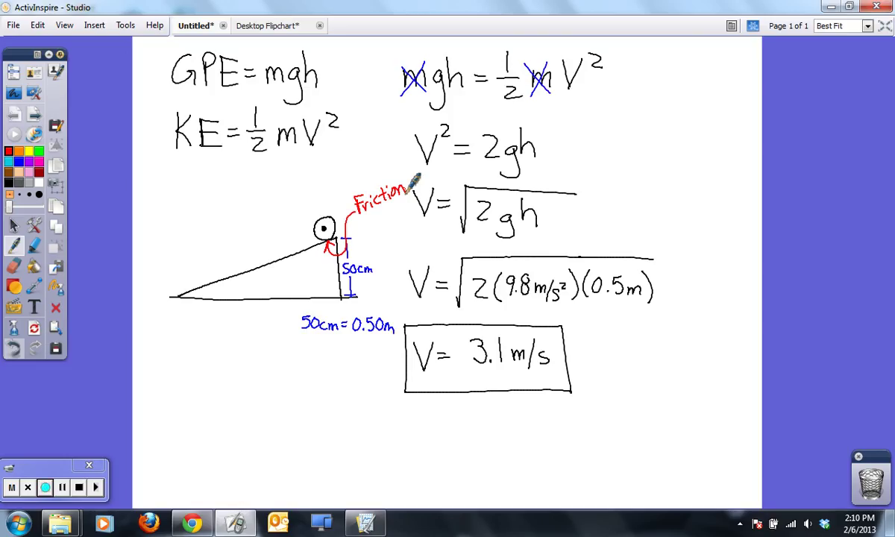
{"action": "mouse_move", "coordinate": [174, 285]}
{"action": "left_mouse_down"}
{"action": "mouse_move", "coordinate": [182, 302]}
{"action": "mouse_move", "coordinate": [170, 303]}
{"action": "mouse_move", "coordinate": [187, 295]}
{"action": "left_mouse_up"}
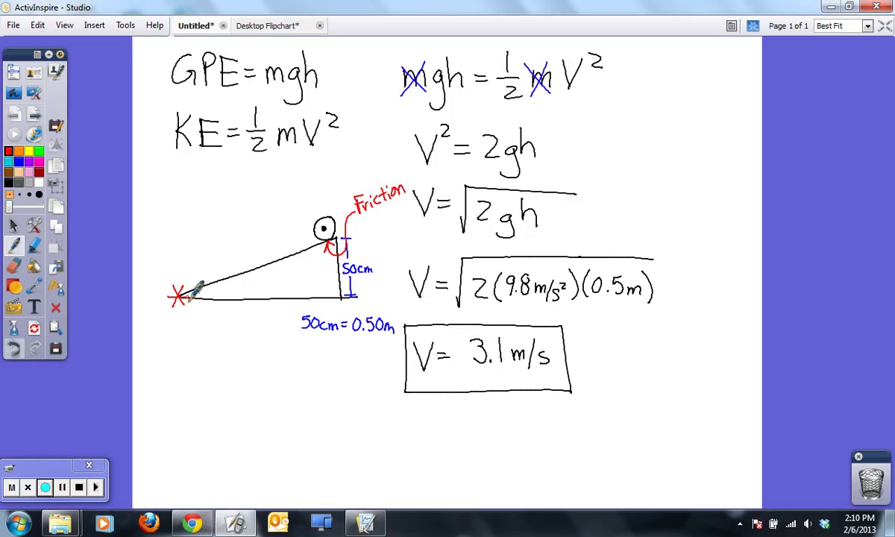
{"action": "left_click", "coordinate": [367, 524]}
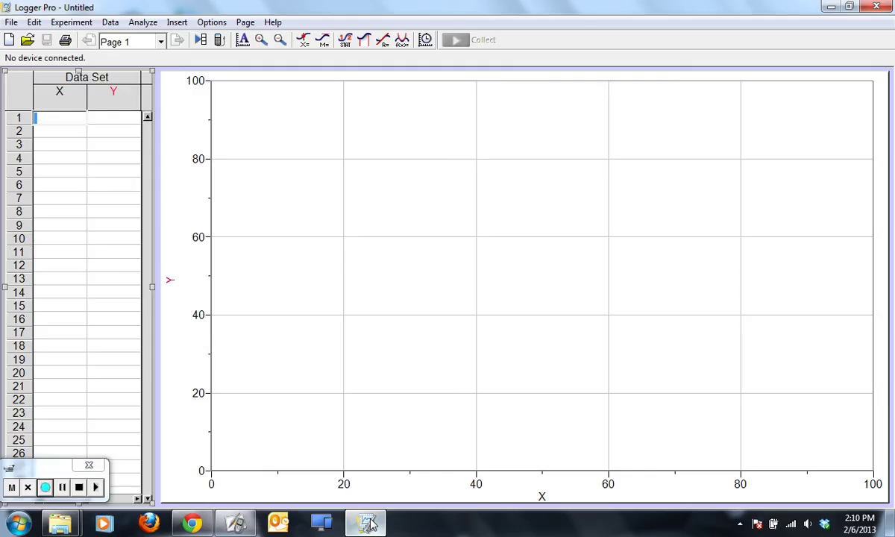
Step: Start inserting a movie via Insert > Movie and browse to the Data (D:) drive
{"action": "left_click", "coordinate": [178, 23]}
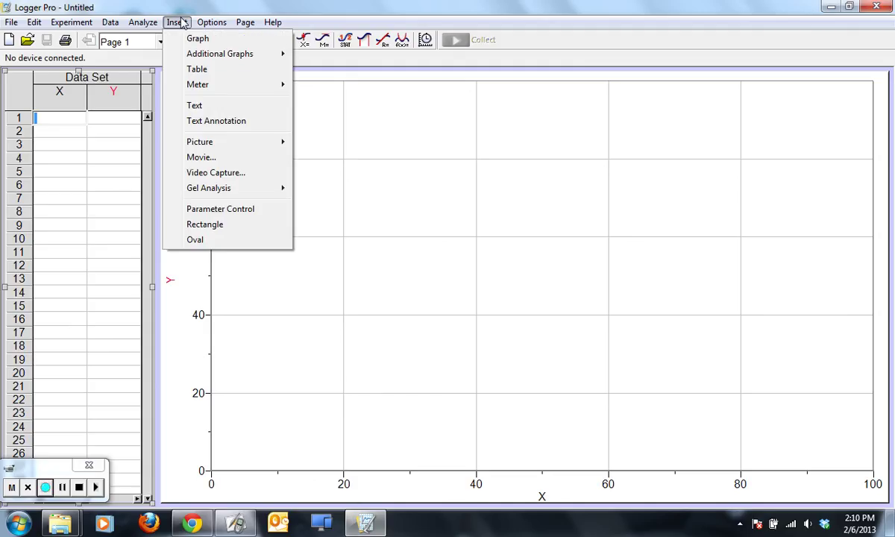
{"action": "left_click", "coordinate": [205, 157]}
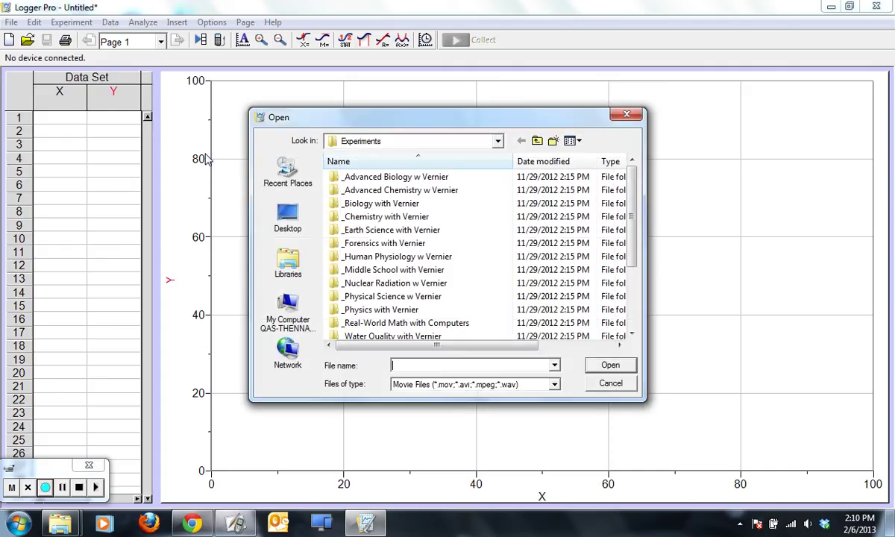
{"action": "left_click", "coordinate": [498, 141]}
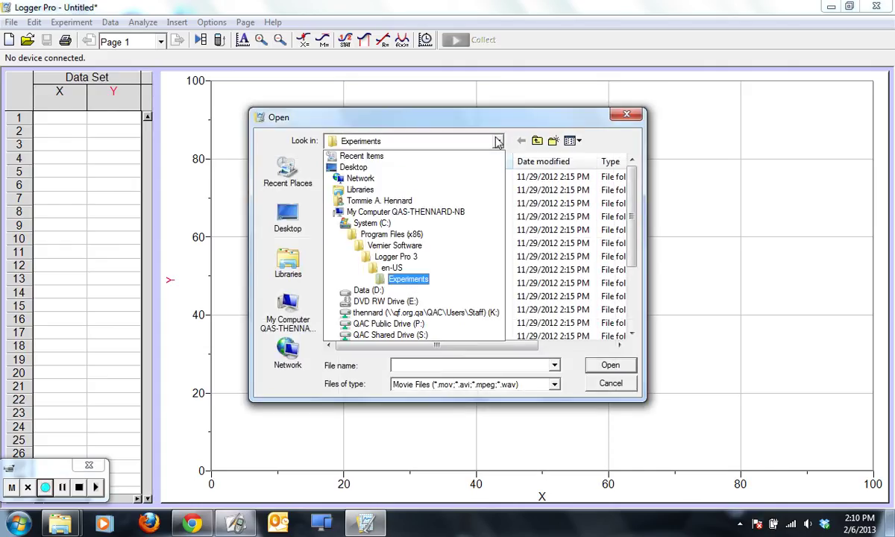
{"action": "left_click", "coordinate": [368, 290]}
Step: Navigate from Dropbox down to the Videos > 2013 folder and open Ramp Velocity
{"action": "double_click", "coordinate": [349, 179]}
{"action": "double_click", "coordinate": [345, 217]}
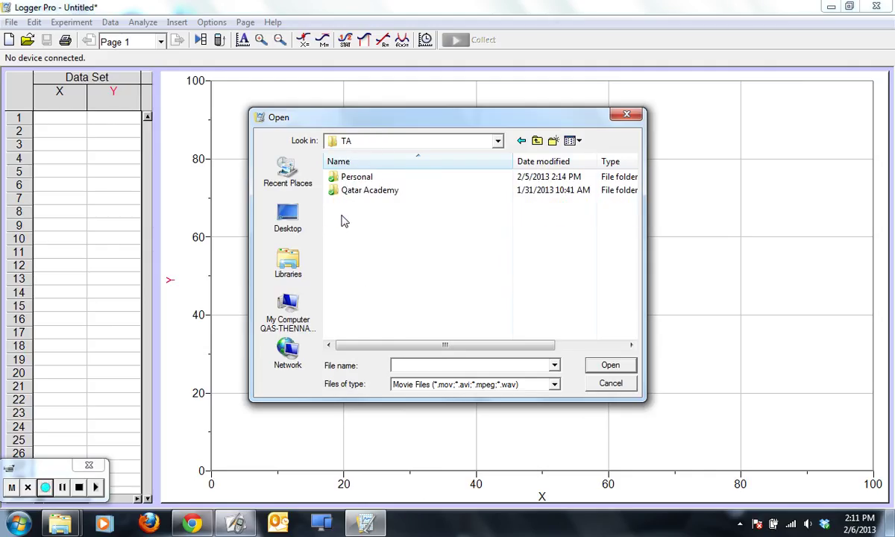
{"action": "double_click", "coordinate": [352, 189]}
{"action": "double_click", "coordinate": [349, 163]}
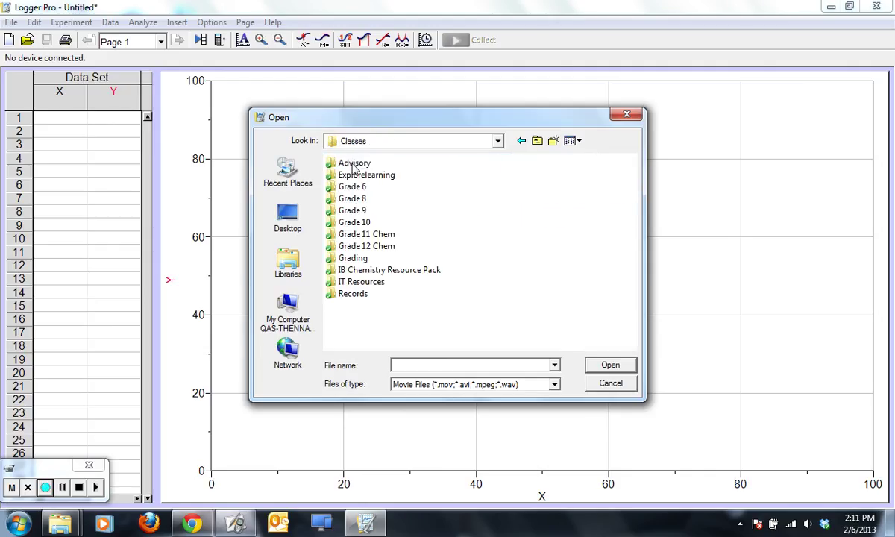
{"action": "double_click", "coordinate": [354, 222]}
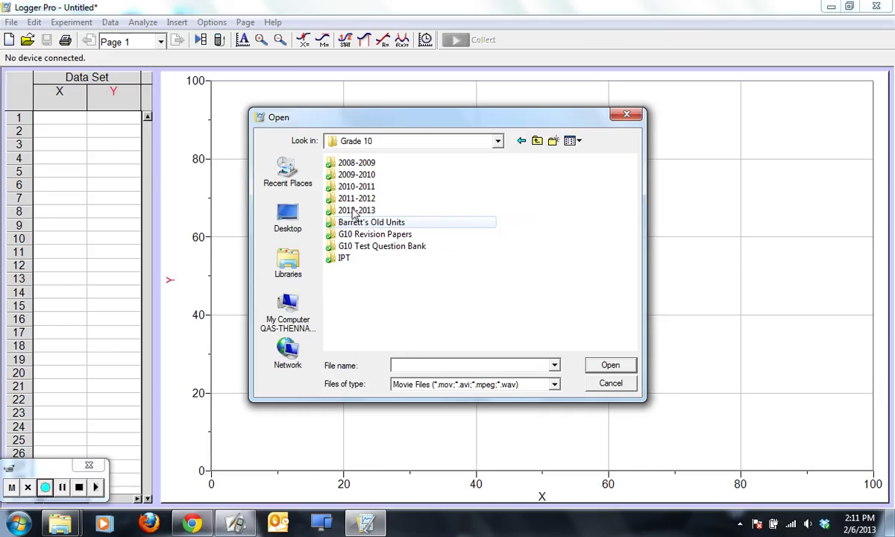
{"action": "double_click", "coordinate": [356, 211]}
{"action": "double_click", "coordinate": [365, 270]}
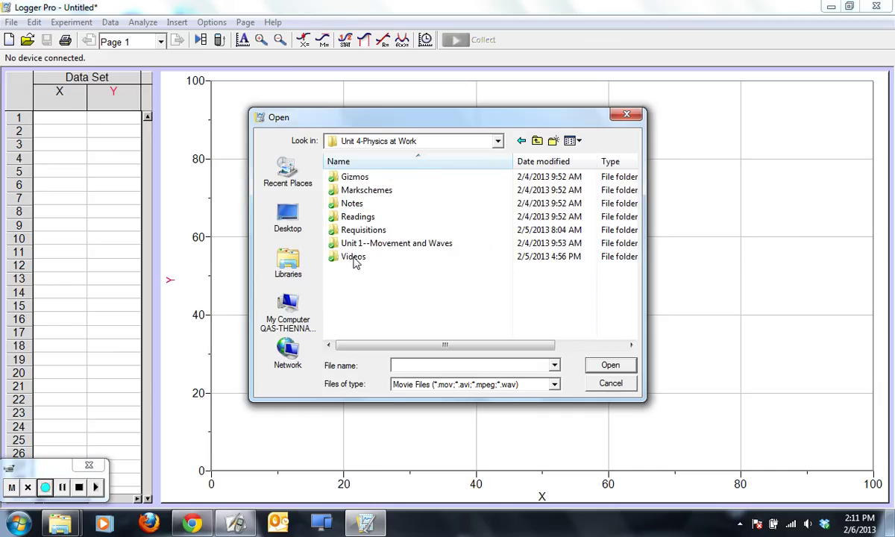
{"action": "double_click", "coordinate": [353, 256]}
{"action": "double_click", "coordinate": [353, 198]}
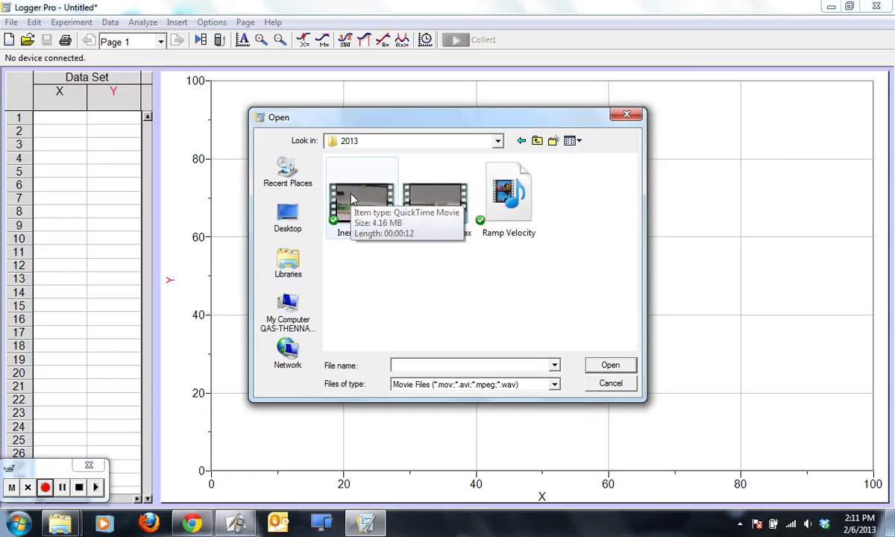
{"action": "double_click", "coordinate": [511, 195]}
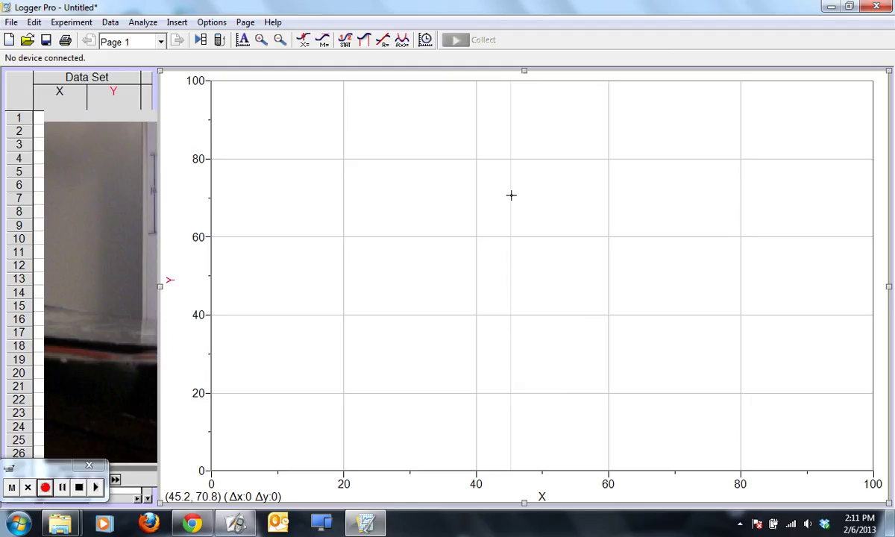
Step: Move the movie off the data table and play the ramp-ball video
{"action": "left_click", "coordinate": [109, 120]}
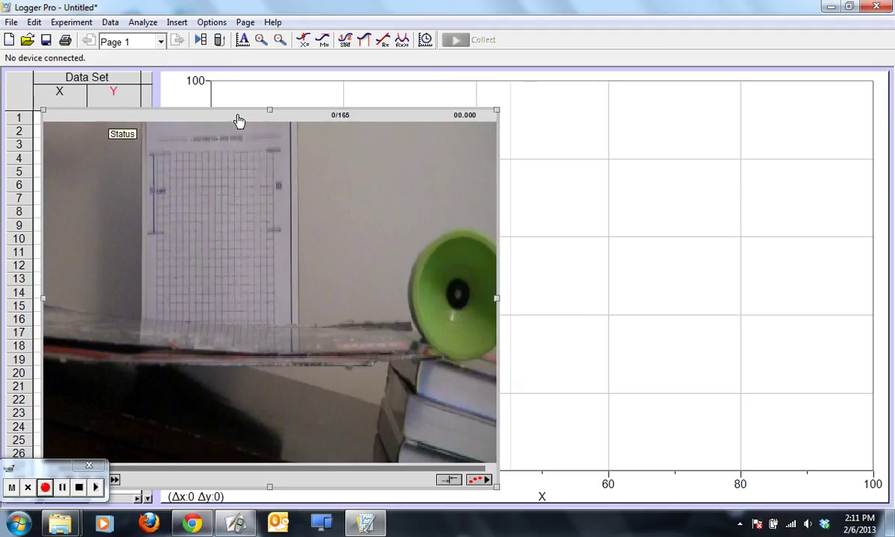
{"action": "left_click_drag", "start_coordinate": [246, 118], "coordinate": [370, 103]}
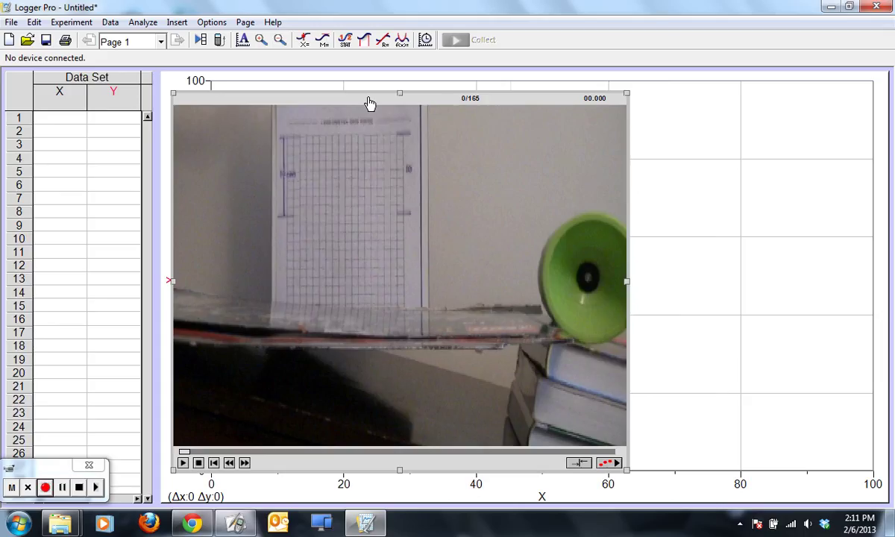
{"action": "left_click", "coordinate": [183, 464]}
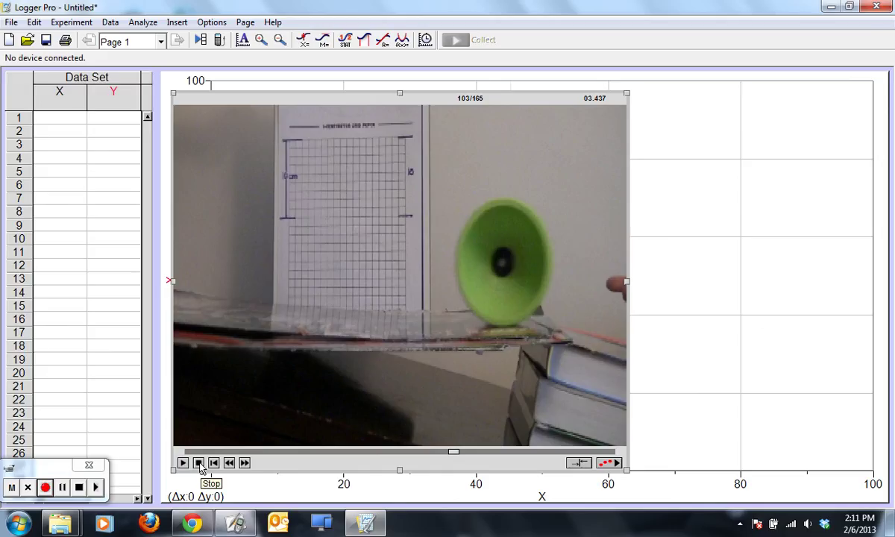
Step: Step the video back to frame 94 of 165 and enable video analysis
{"action": "left_click", "coordinate": [229, 463]}
{"action": "left_click", "coordinate": [229, 463]}
{"action": "left_click", "coordinate": [229, 463]}
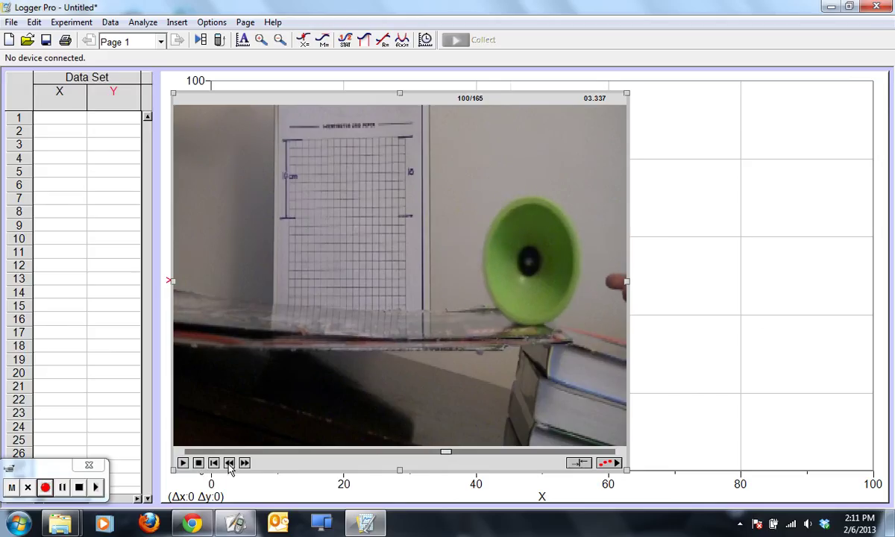
{"action": "left_click", "coordinate": [229, 463]}
{"action": "left_click", "coordinate": [229, 463]}
{"action": "left_click", "coordinate": [229, 463]}
{"action": "left_click", "coordinate": [230, 463]}
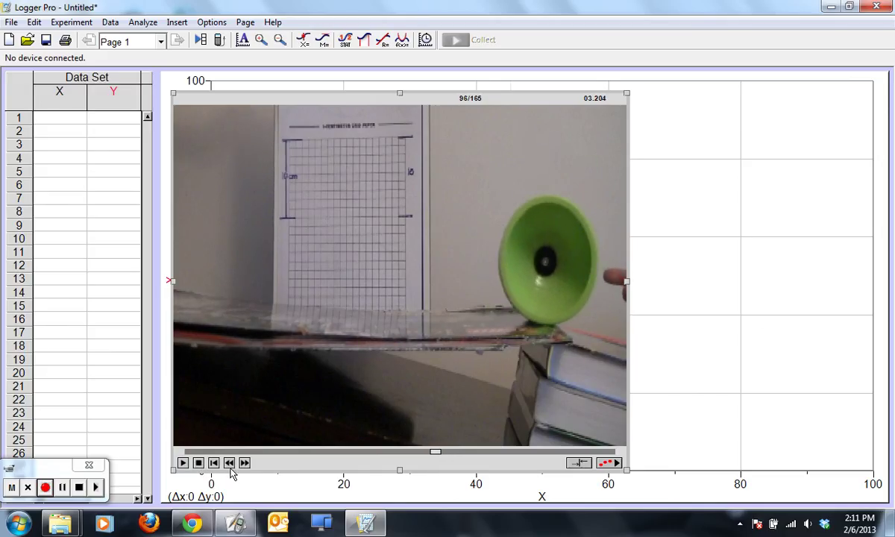
{"action": "left_click", "coordinate": [230, 464]}
{"action": "left_click", "coordinate": [229, 463]}
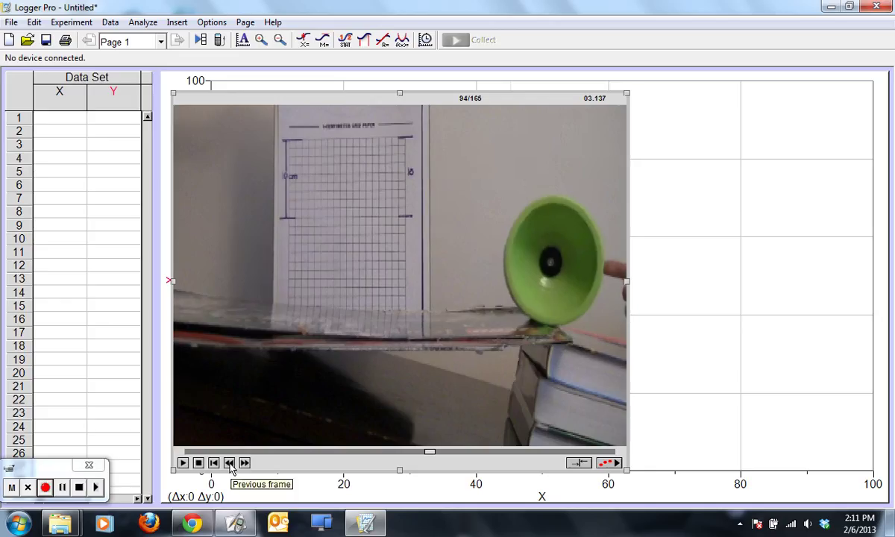
{"action": "left_click", "coordinate": [607, 464]}
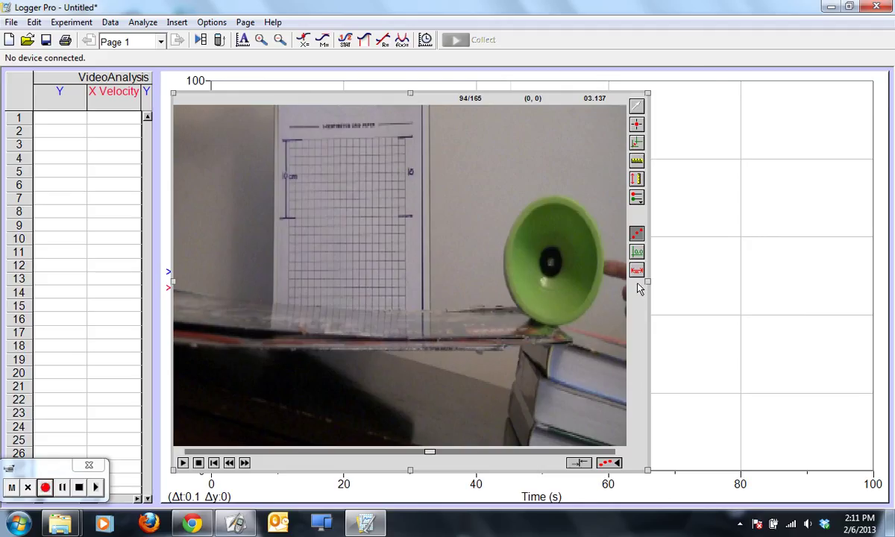
Step: Set the video distance scale to 10 cm along the grid paper
{"action": "left_click", "coordinate": [636, 161]}
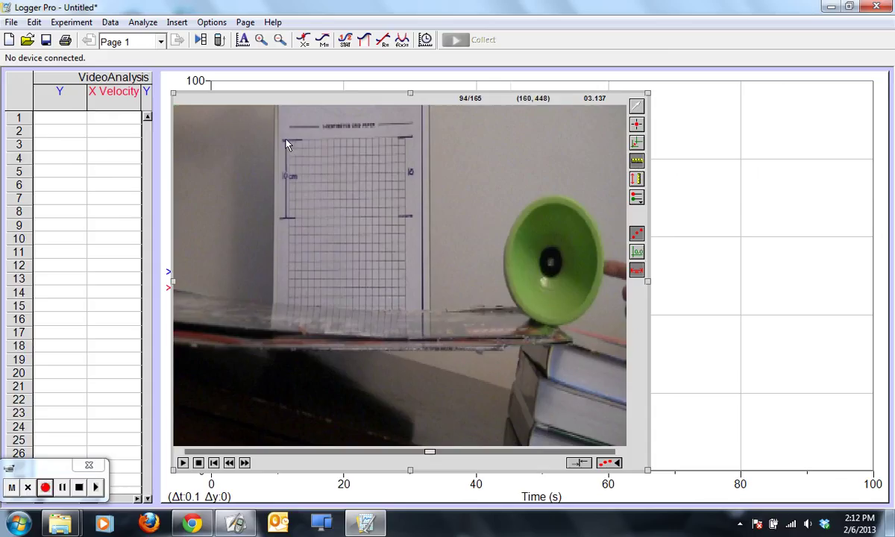
{"action": "left_click_drag", "start_coordinate": [286, 142], "coordinate": [287, 221]}
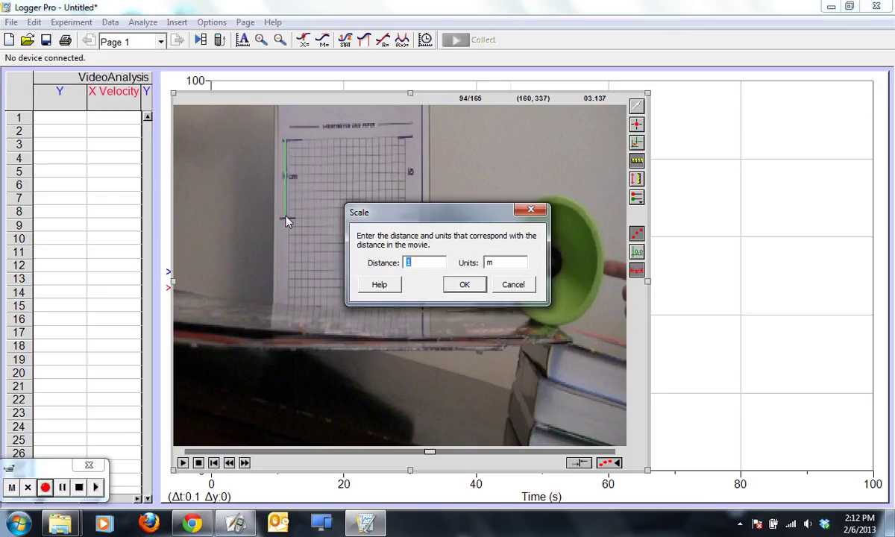
{"action": "type", "text": "10"}
{"action": "key", "text": "Tab"}
{"action": "type", "text": "cm"}
{"action": "key", "text": "Return"}
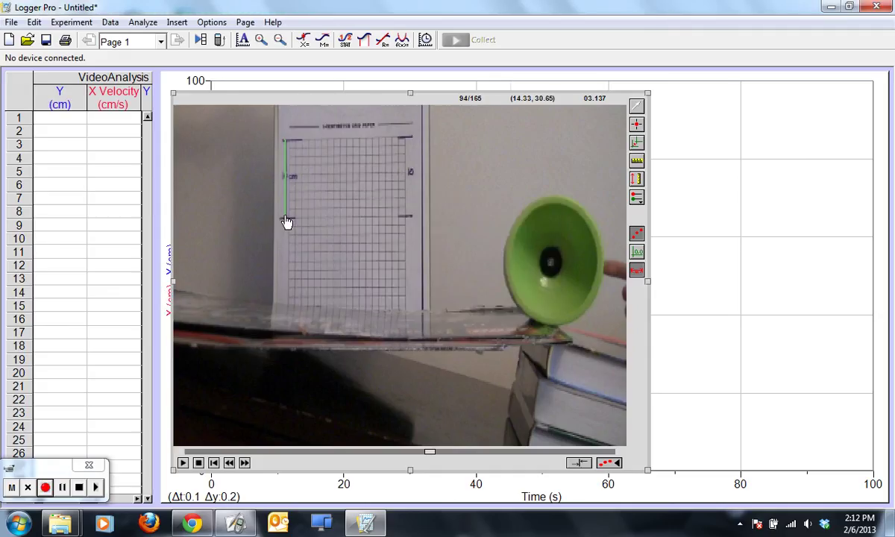
Step: Mark the ball's centre in each frame from 94 onward, through the twenty-third position
{"action": "left_click", "coordinate": [638, 125]}
{"action": "left_click", "coordinate": [637, 125]}
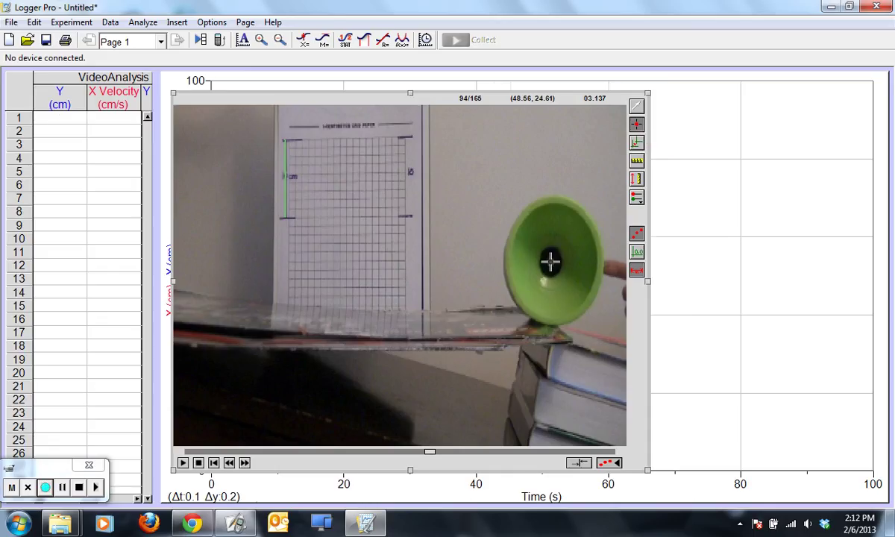
{"action": "left_click", "coordinate": [550, 260]}
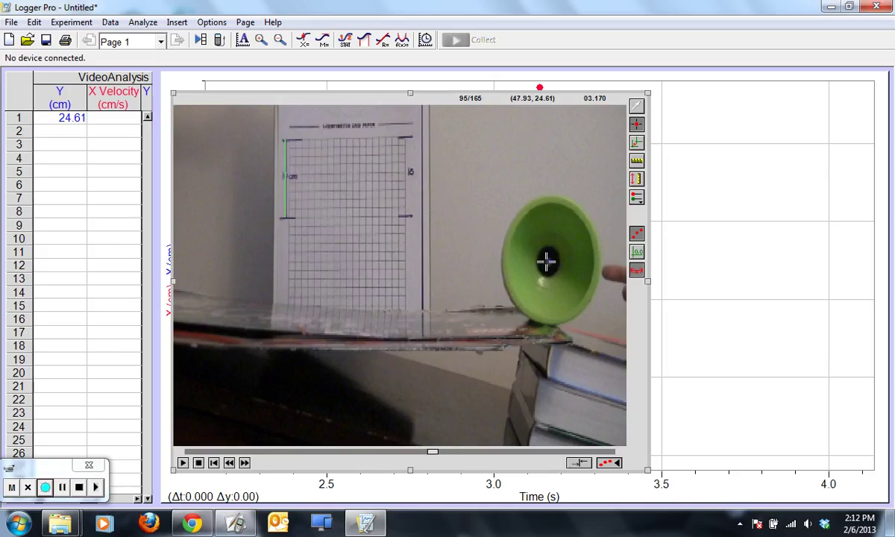
{"action": "left_click", "coordinate": [547, 260]}
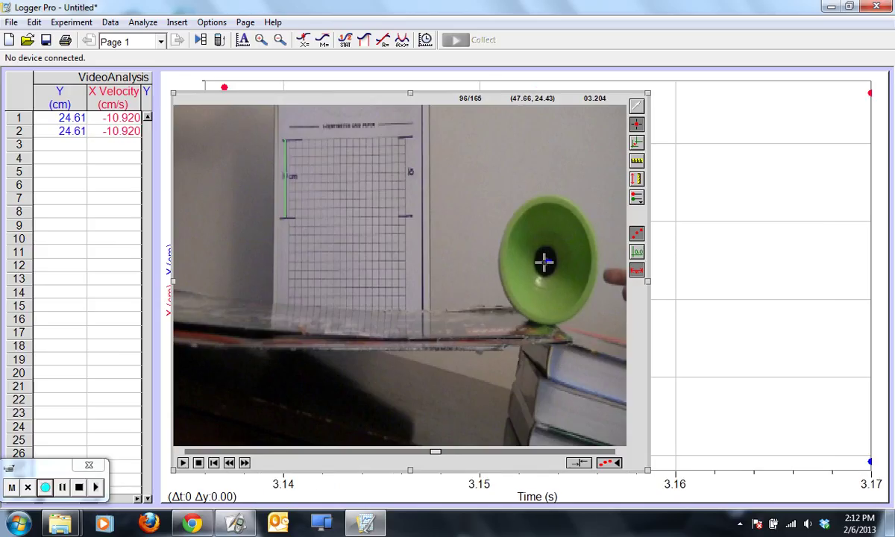
{"action": "left_click", "coordinate": [542, 260]}
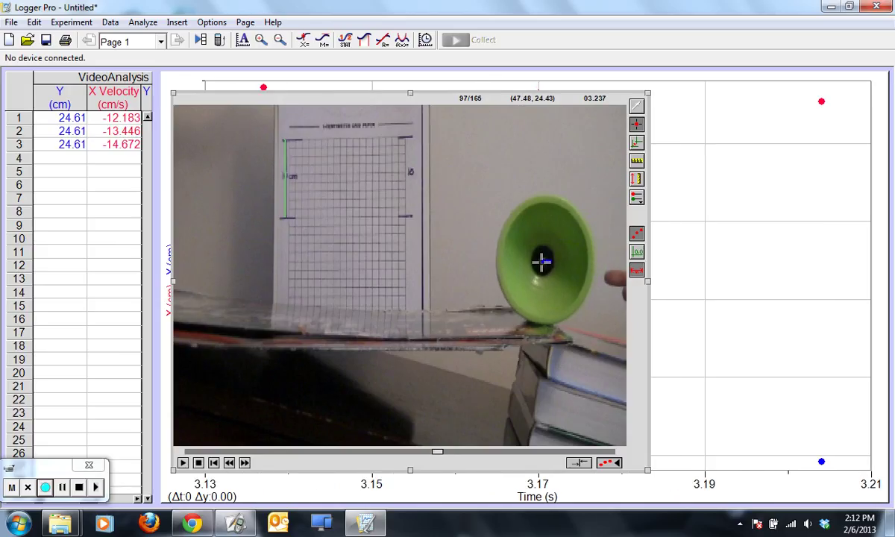
{"action": "left_click", "coordinate": [539, 259]}
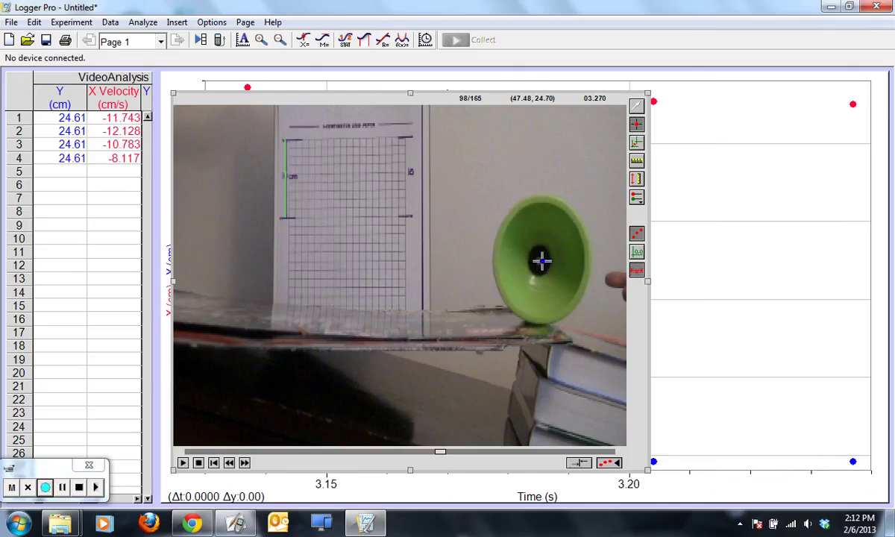
{"action": "left_click", "coordinate": [536, 260]}
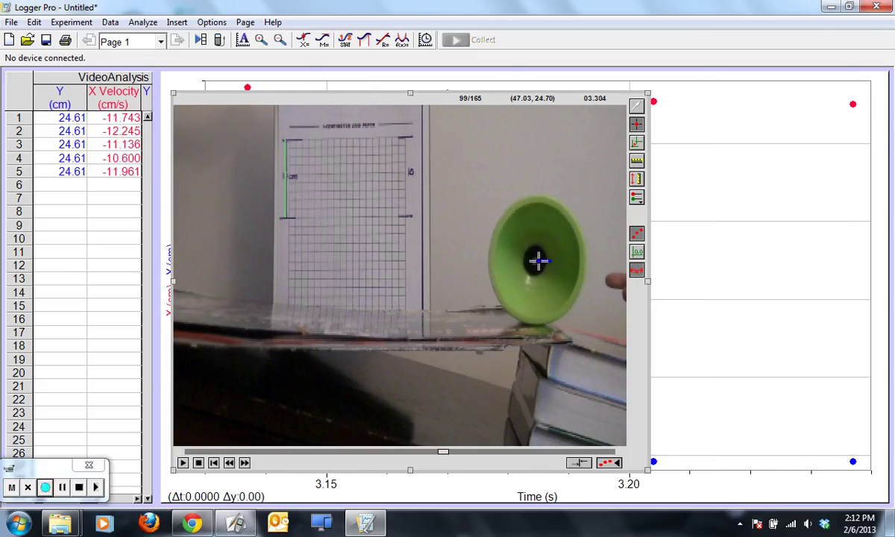
{"action": "left_click", "coordinate": [534, 260]}
{"action": "left_click", "coordinate": [526, 260]}
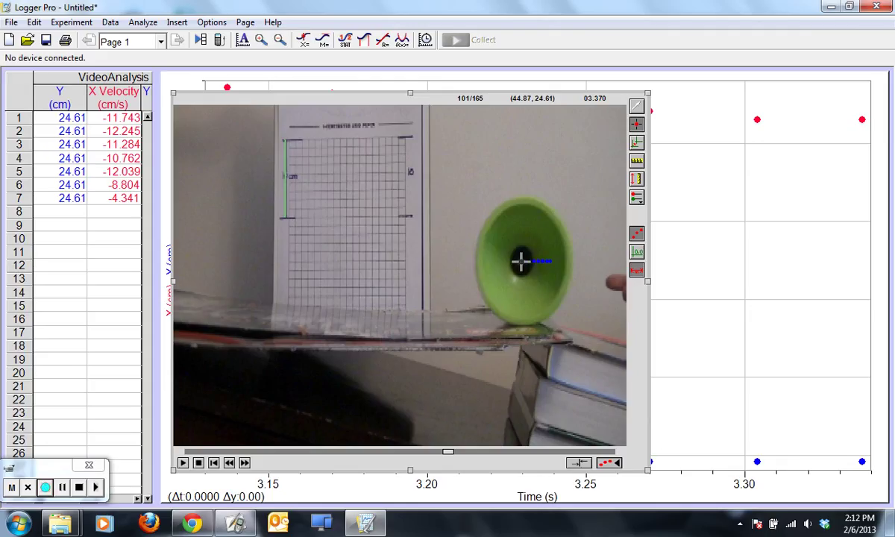
{"action": "left_click", "coordinate": [521, 260]}
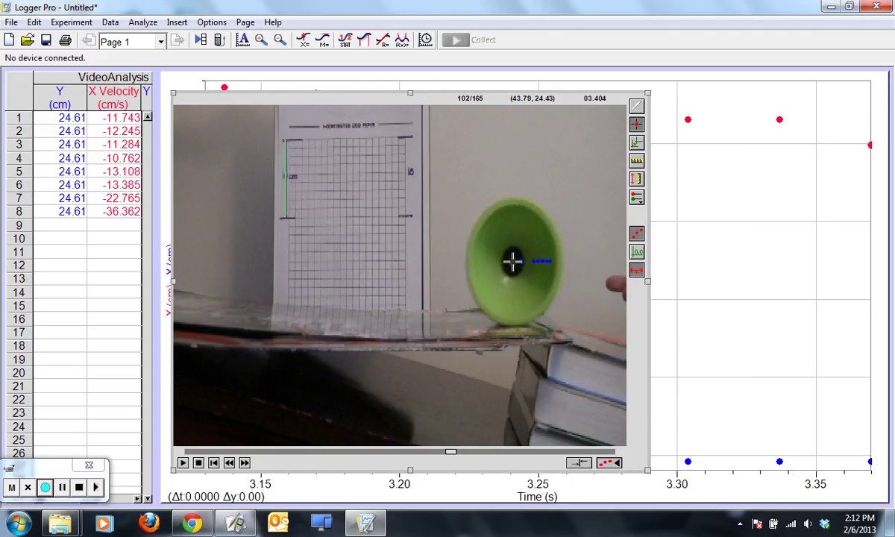
{"action": "left_click", "coordinate": [513, 261]}
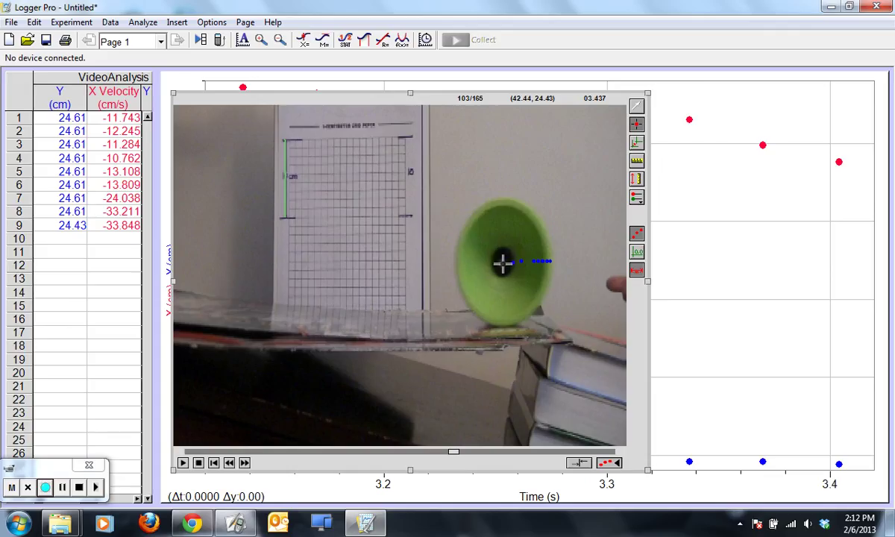
{"action": "left_click", "coordinate": [503, 261]}
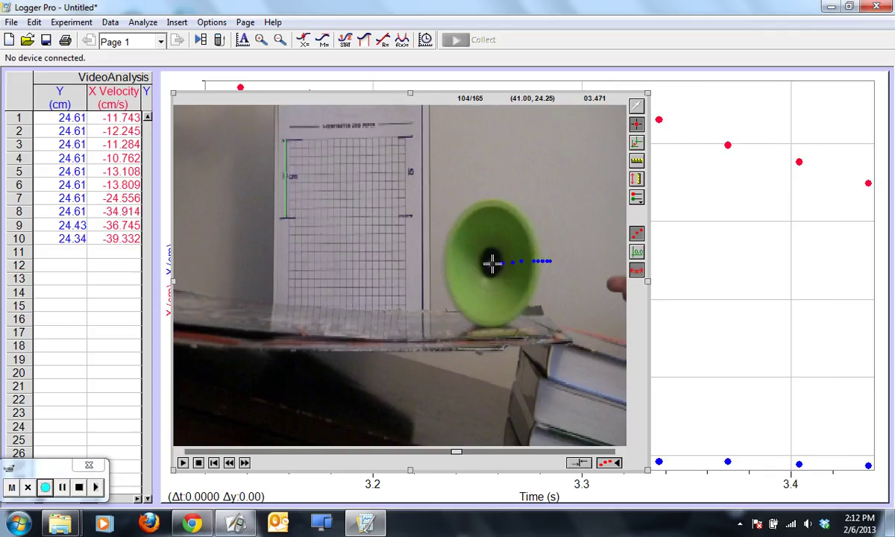
{"action": "left_click", "coordinate": [492, 263]}
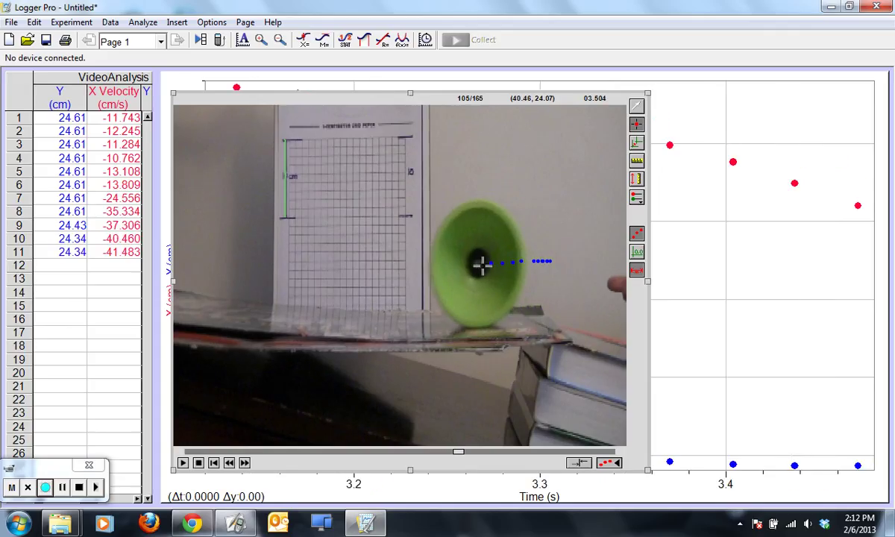
{"action": "left_click", "coordinate": [478, 263]}
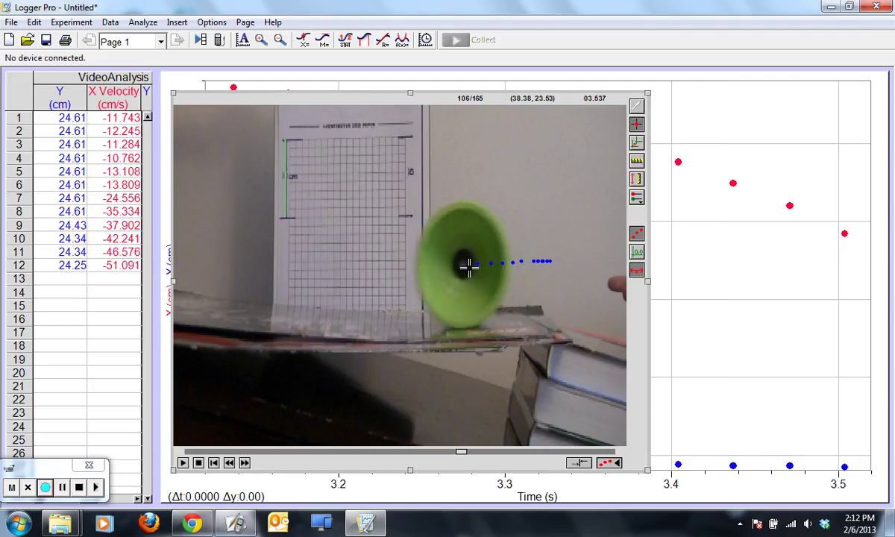
{"action": "left_click", "coordinate": [462, 263]}
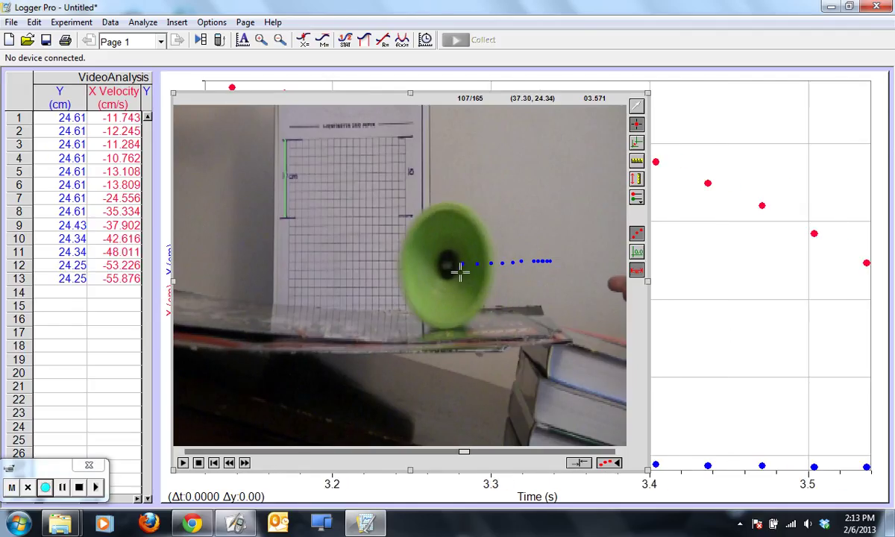
{"action": "left_click", "coordinate": [446, 264]}
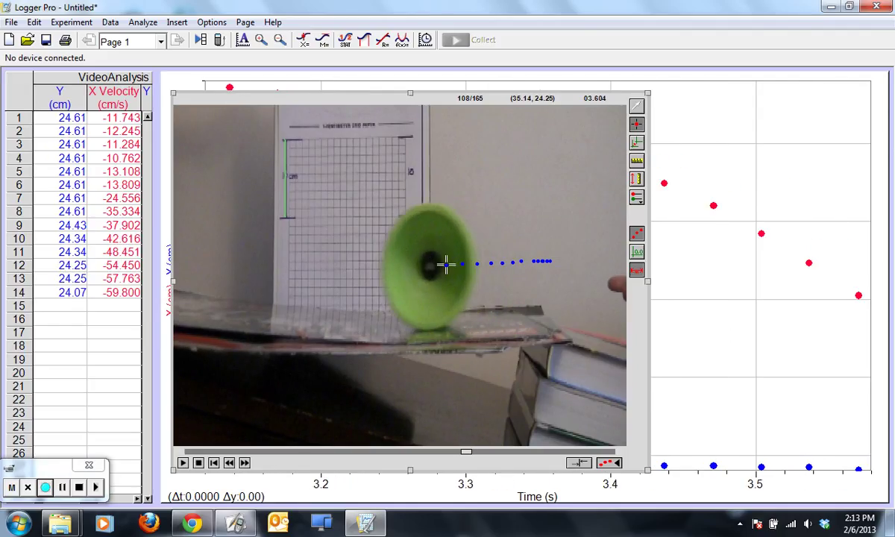
{"action": "left_click", "coordinate": [429, 265]}
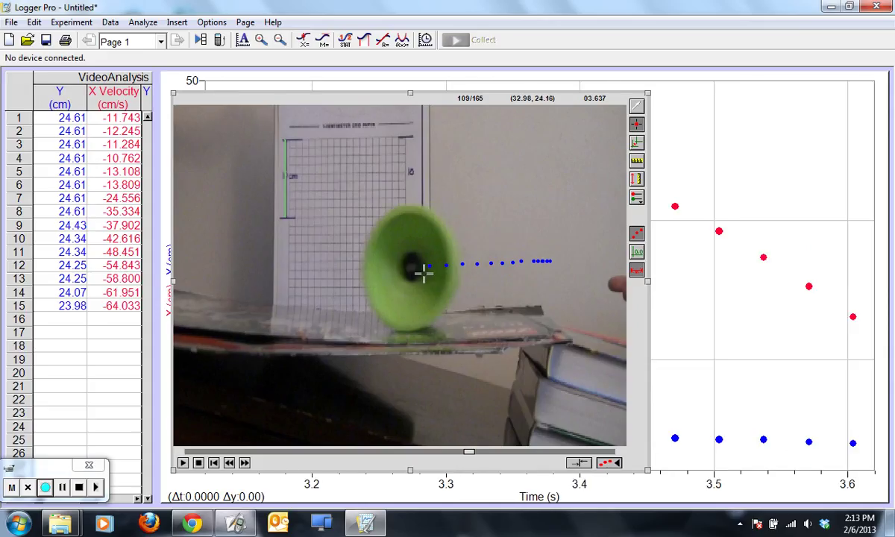
{"action": "left_click", "coordinate": [412, 267]}
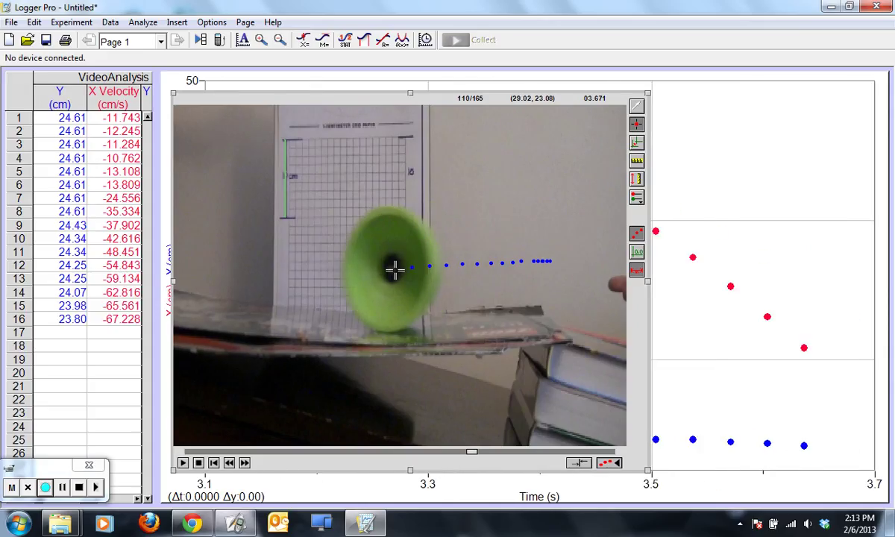
{"action": "left_click", "coordinate": [394, 269]}
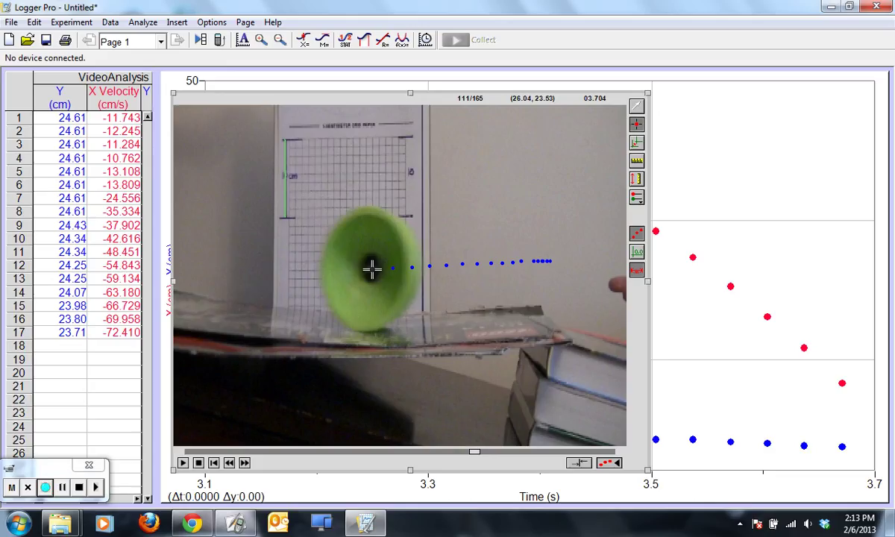
{"action": "left_click", "coordinate": [371, 268]}
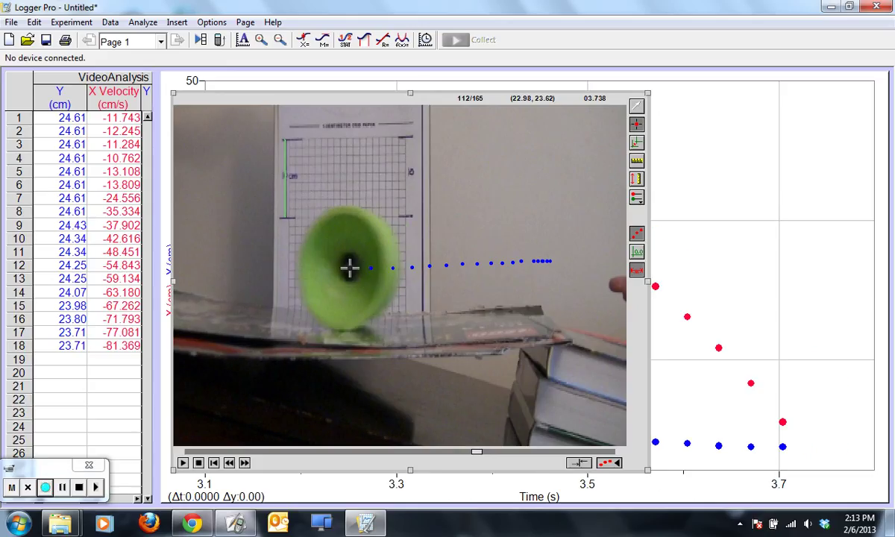
{"action": "left_click", "coordinate": [351, 266]}
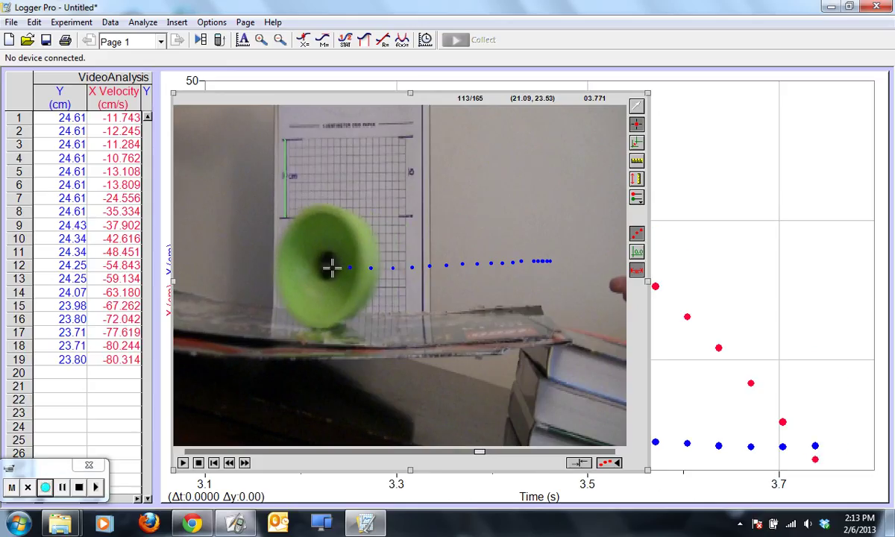
{"action": "left_click", "coordinate": [325, 265]}
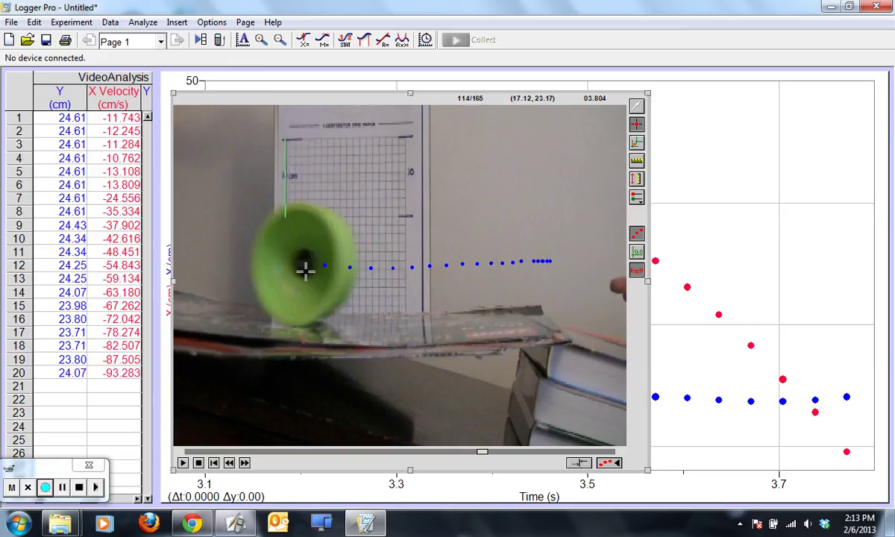
{"action": "left_click", "coordinate": [303, 264]}
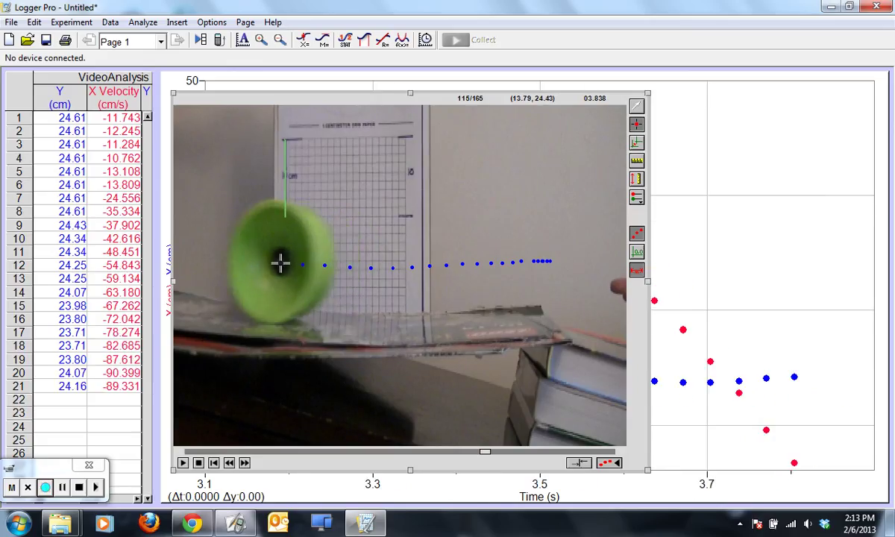
{"action": "left_click", "coordinate": [281, 261]}
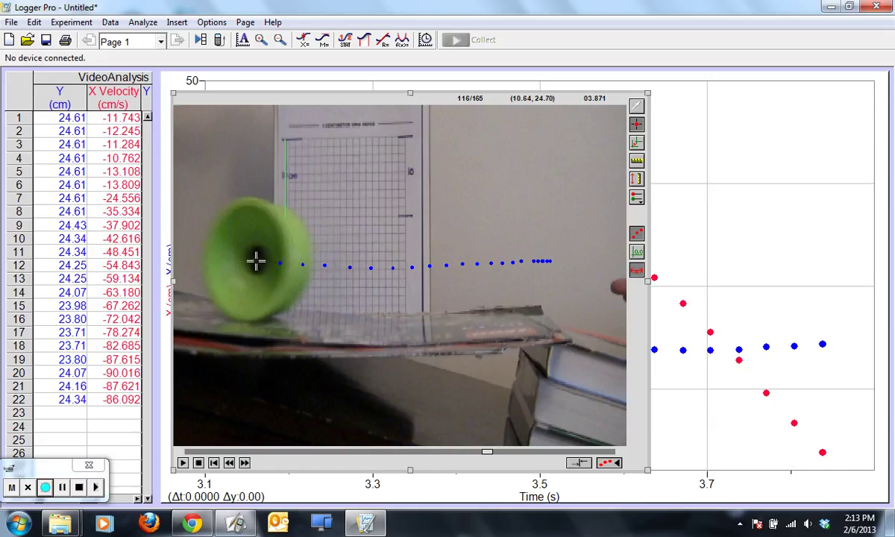
{"action": "left_click", "coordinate": [256, 260]}
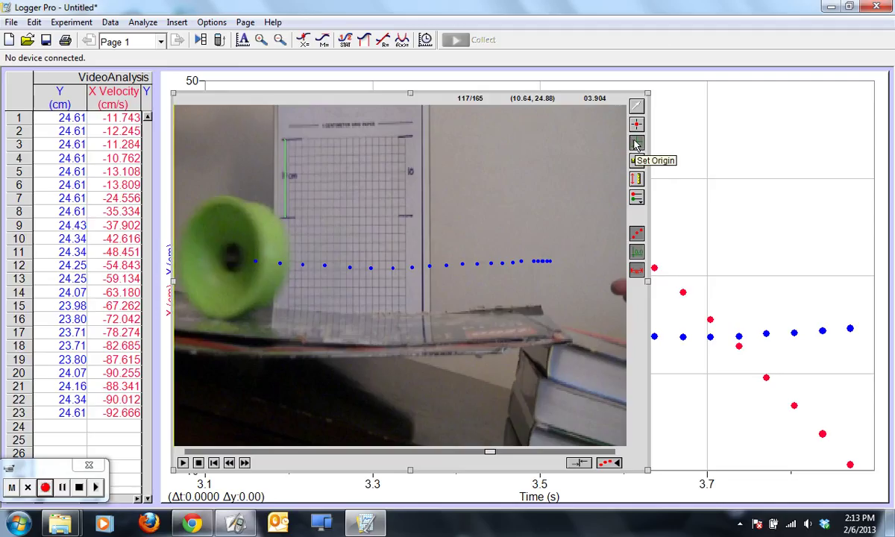
Step: Place the origin at the ball's last point, tilt the axes along the ramp, and measure 13.70 cm
{"action": "left_click", "coordinate": [550, 261]}
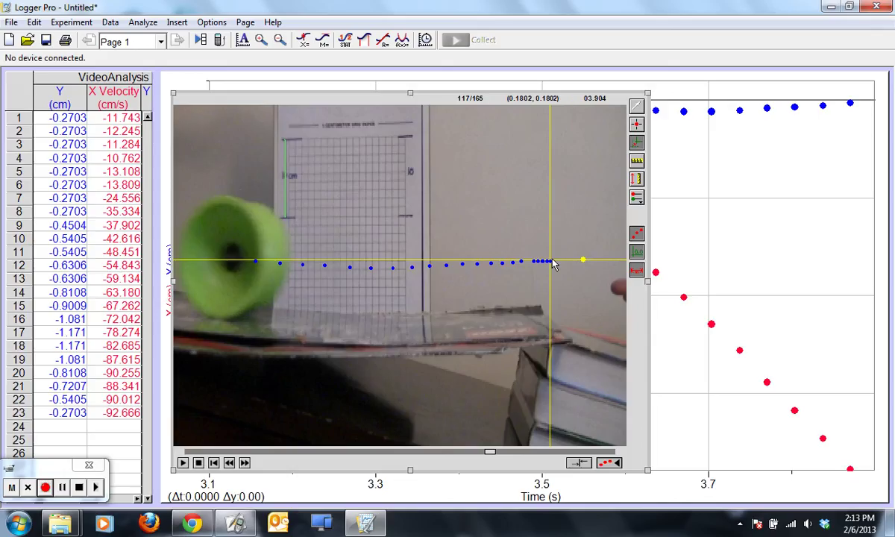
{"action": "left_click_drag", "start_coordinate": [583, 260], "coordinate": [583, 261]}
{"action": "left_click_drag", "start_coordinate": [584, 263], "coordinate": [583, 262]}
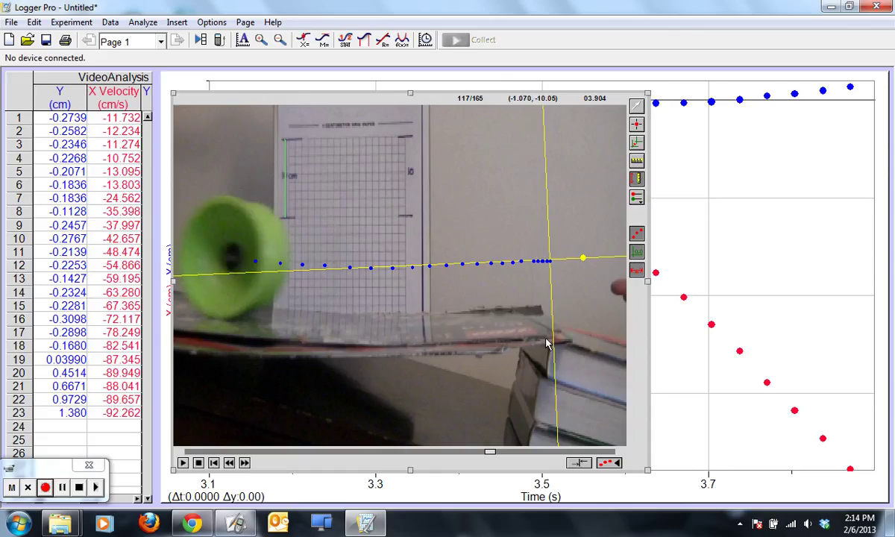
{"action": "left_click_drag", "start_coordinate": [546, 339], "coordinate": [519, 446]}
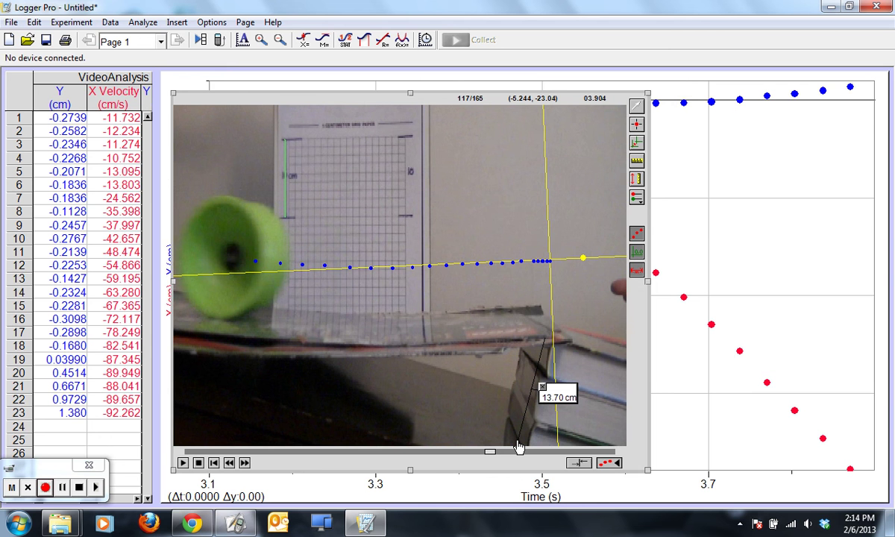
Step: Use Desktop Annotate to circle the ball's centre and draw an arrow to it, then return to Logger Pro
{"action": "left_click", "coordinate": [234, 523]}
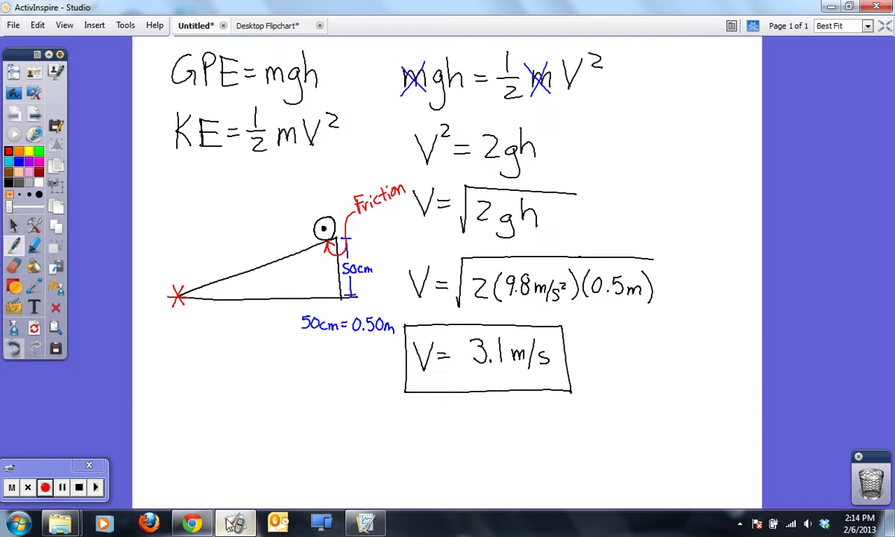
{"action": "left_click", "coordinate": [232, 524]}
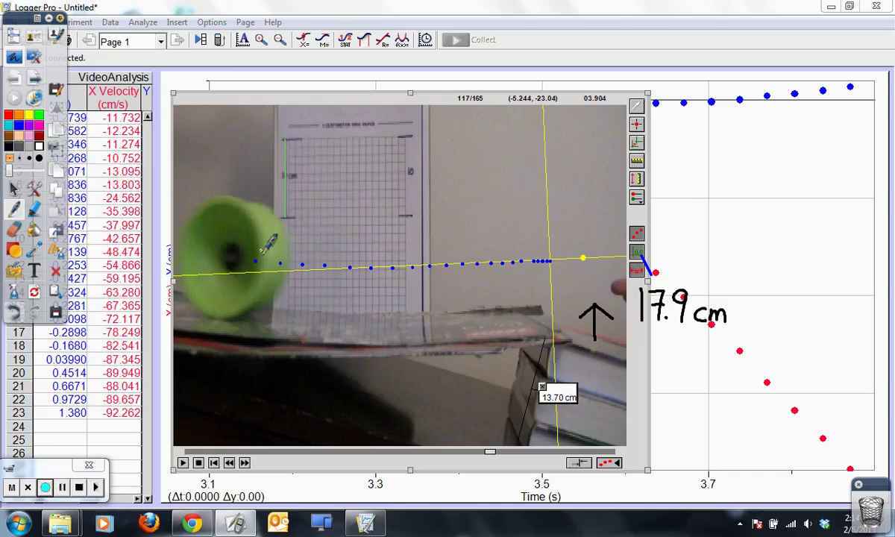
{"action": "mouse_move", "coordinate": [258, 249]}
{"action": "left_mouse_down"}
{"action": "mouse_move", "coordinate": [241, 267]}
{"action": "mouse_move", "coordinate": [252, 282]}
{"action": "mouse_move", "coordinate": [271, 276]}
{"action": "mouse_move", "coordinate": [255, 246]}
{"action": "left_mouse_up"}
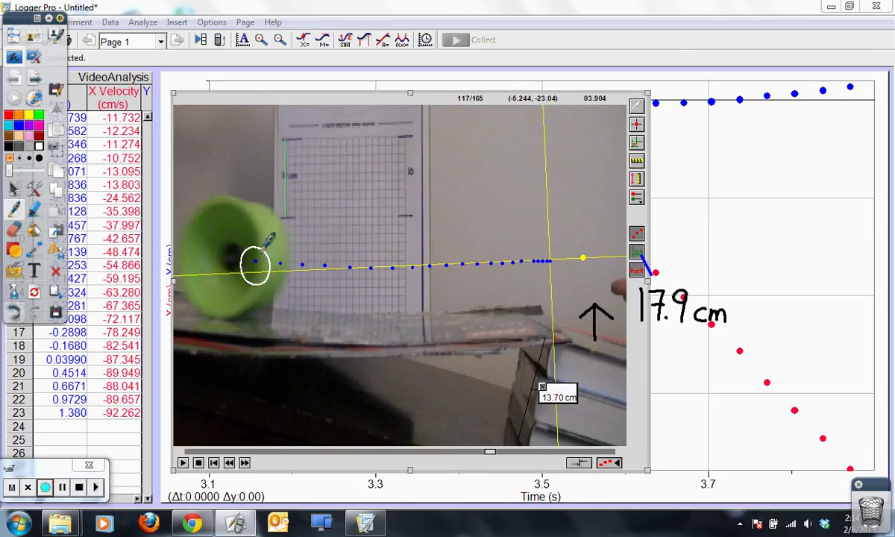
{"action": "mouse_move", "coordinate": [253, 304]}
{"action": "left_mouse_down"}
{"action": "mouse_move", "coordinate": [257, 292]}
{"action": "mouse_move", "coordinate": [273, 316]}
{"action": "left_mouse_up"}
{"action": "left_click", "coordinate": [14, 63]}
{"action": "left_click", "coordinate": [373, 523]}
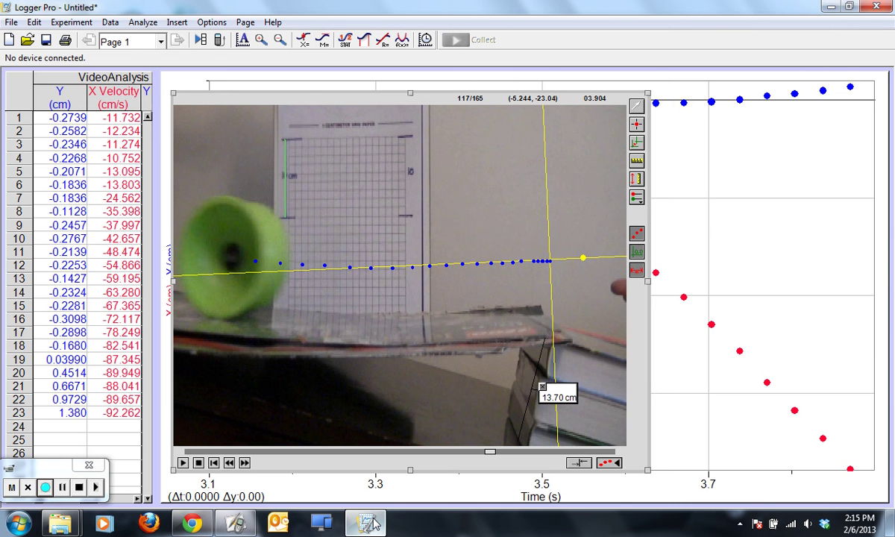
Step: Bring the graph forward and change its vertical axis to X Velocity
{"action": "left_click", "coordinate": [182, 79]}
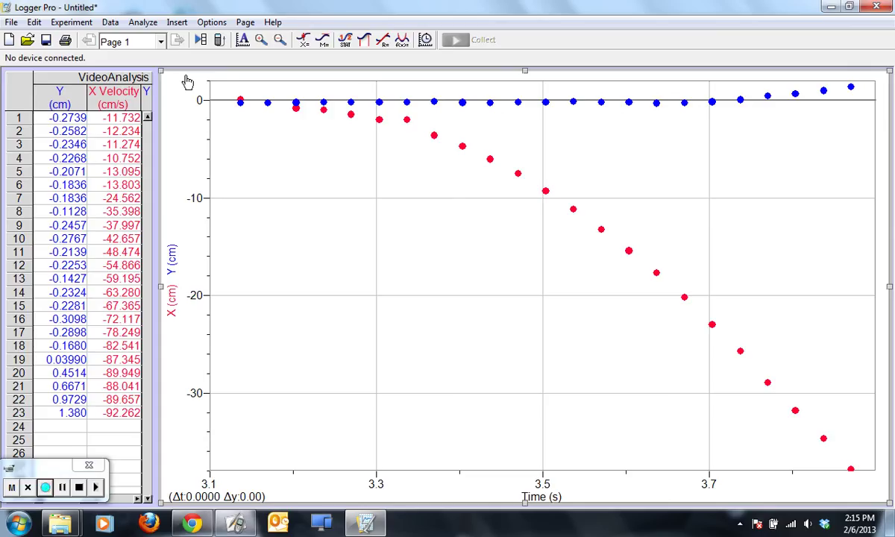
{"action": "left_click", "coordinate": [171, 297]}
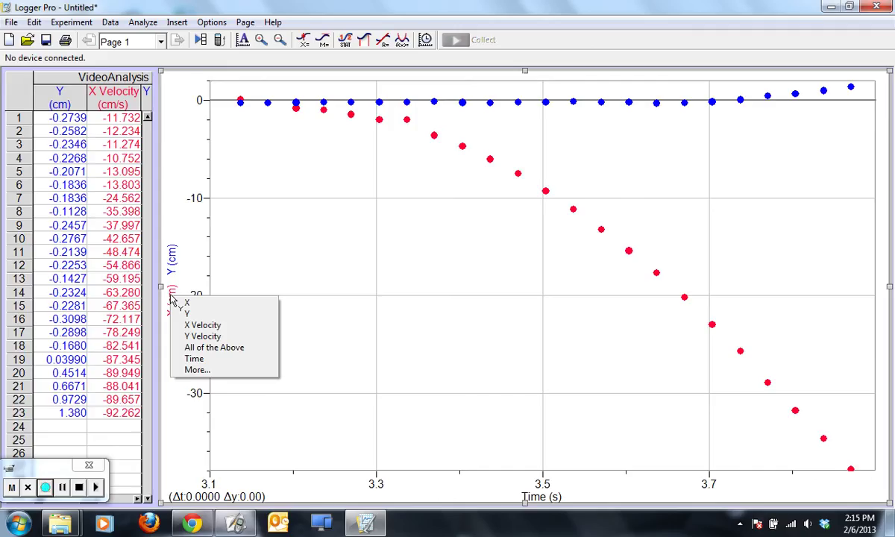
{"action": "left_click", "coordinate": [195, 326]}
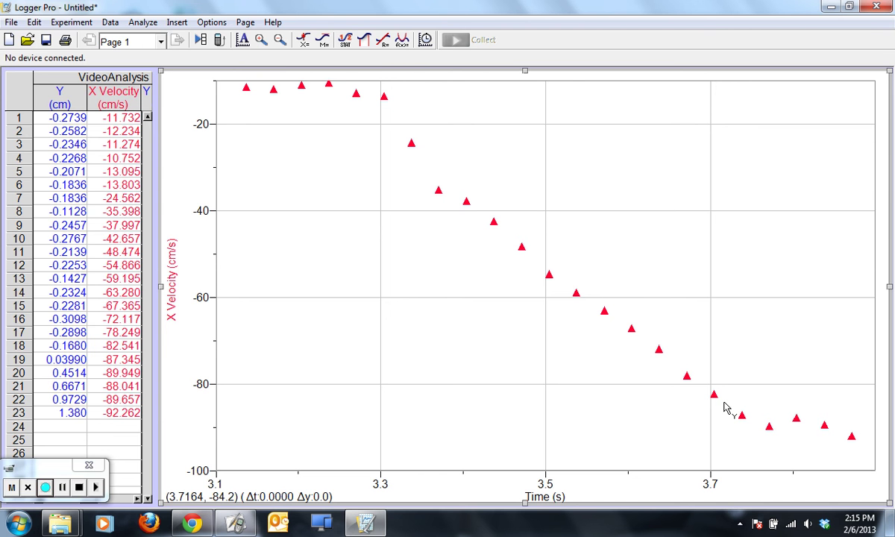
{"action": "key", "text": "alt+Tab"}
Step: Erase the 17.9 cm arrow, its label and the blue stroke from the graph with Clear Annotations
{"action": "left_click", "coordinate": [15, 133]}
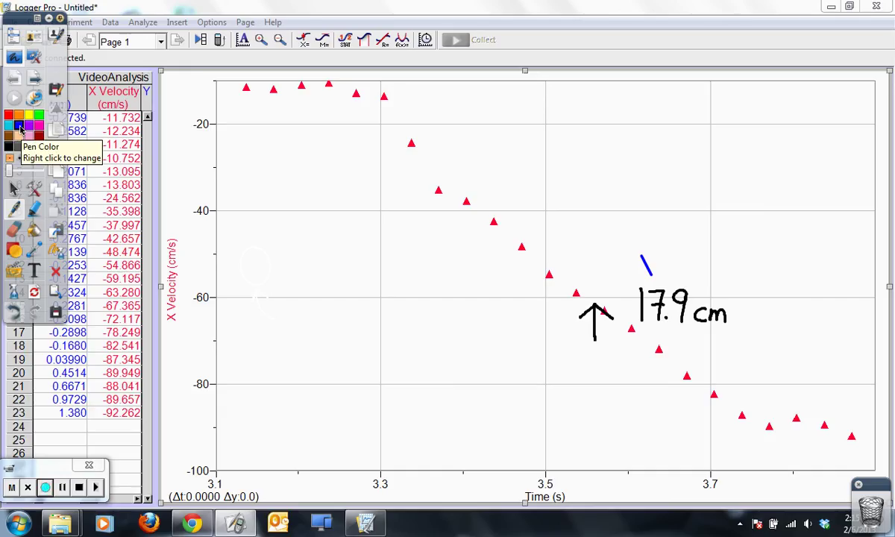
{"action": "left_click", "coordinate": [14, 272]}
{"action": "left_click", "coordinate": [59, 302]}
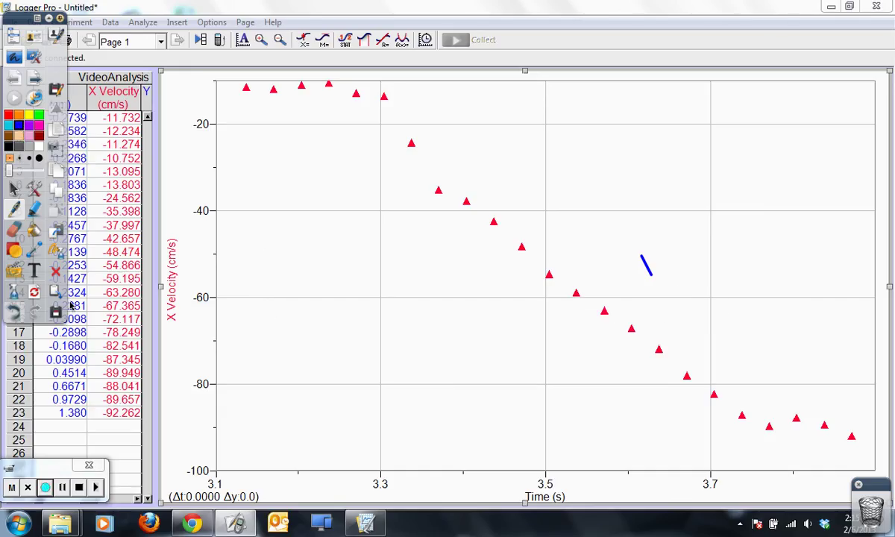
{"action": "left_click", "coordinate": [15, 299]}
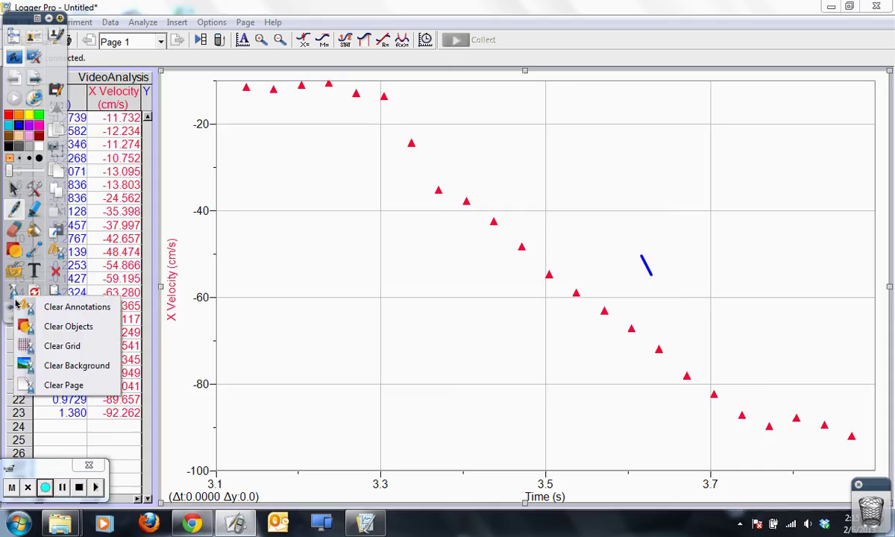
{"action": "left_click", "coordinate": [56, 307]}
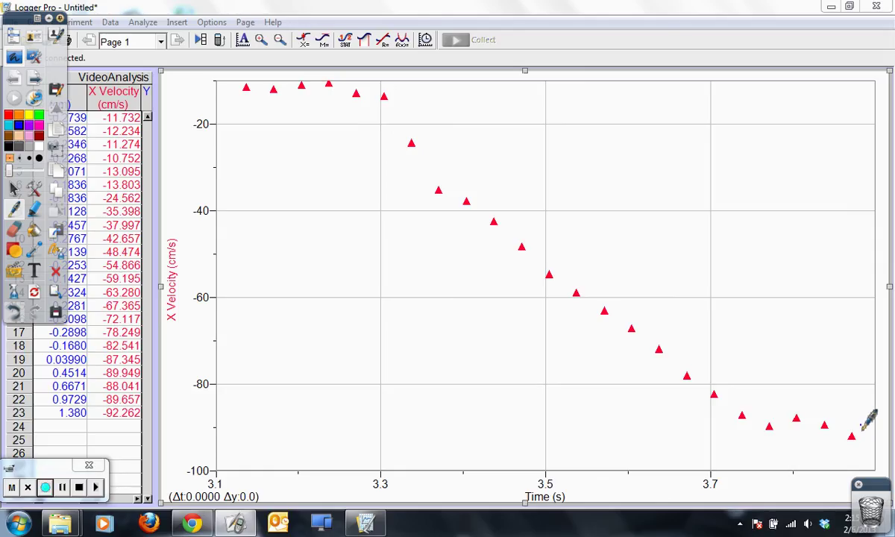
{"action": "mouse_move", "coordinate": [862, 425]}
{"action": "left_mouse_down"}
{"action": "mouse_move", "coordinate": [798, 412]}
{"action": "mouse_move", "coordinate": [786, 428]}
{"action": "mouse_move", "coordinate": [807, 450]}
{"action": "mouse_move", "coordinate": [844, 459]}
{"action": "mouse_move", "coordinate": [863, 425]}
{"action": "left_mouse_up"}
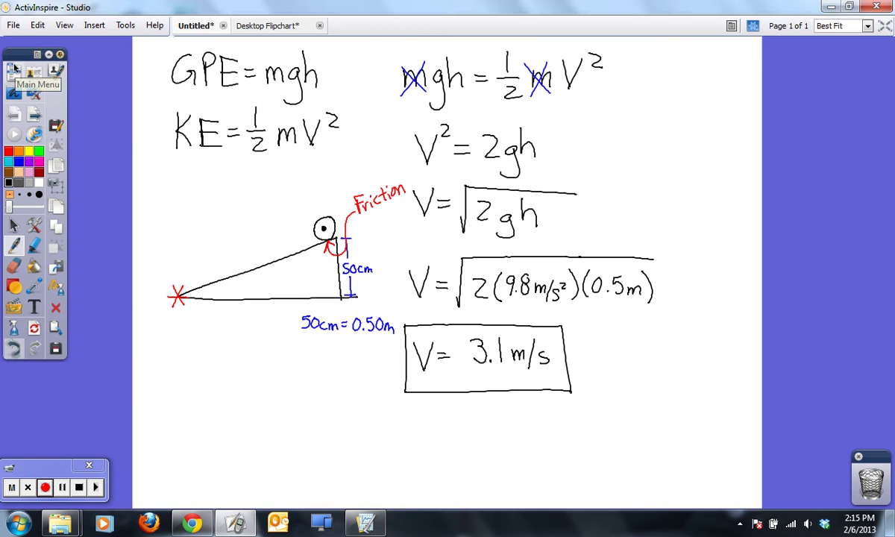
Step: Switch back to Logger Pro to show the ramp-ball X Velocity vs Time graph
{"action": "left_click", "coordinate": [371, 524]}
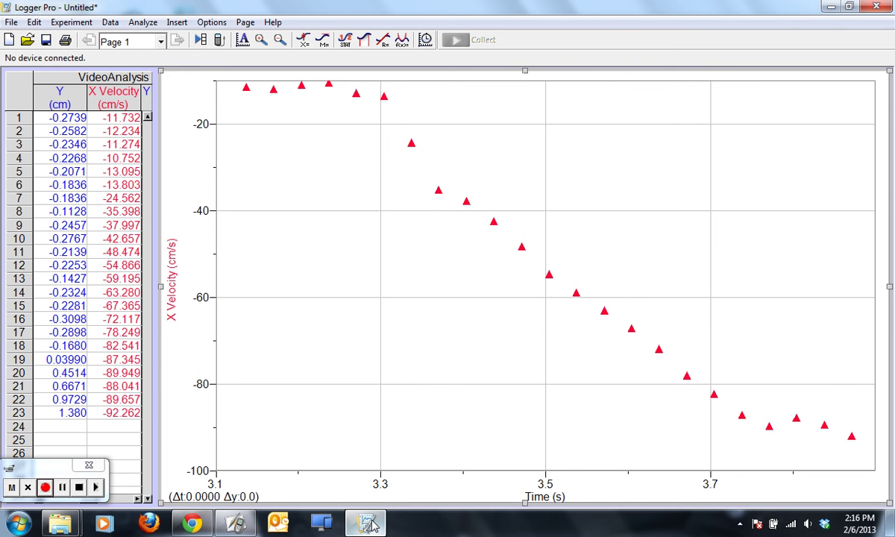